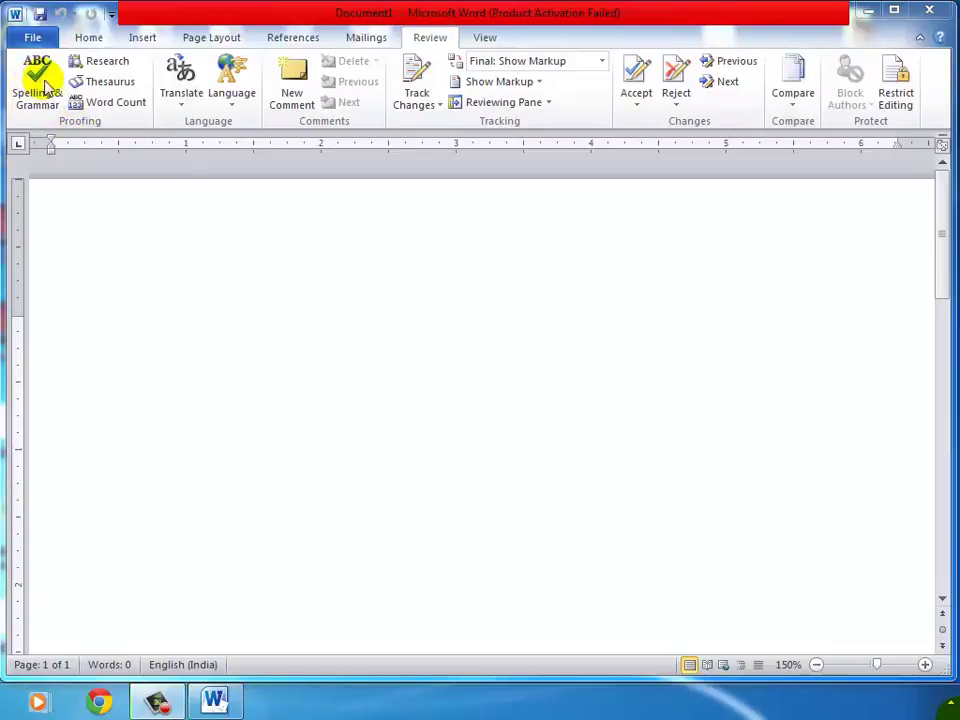
# Zoom the blank page out four steps, then back in to 100%.
pyautogui.click(816, 665)
pyautogui.click(816, 665)
pyautogui.click(816, 665)
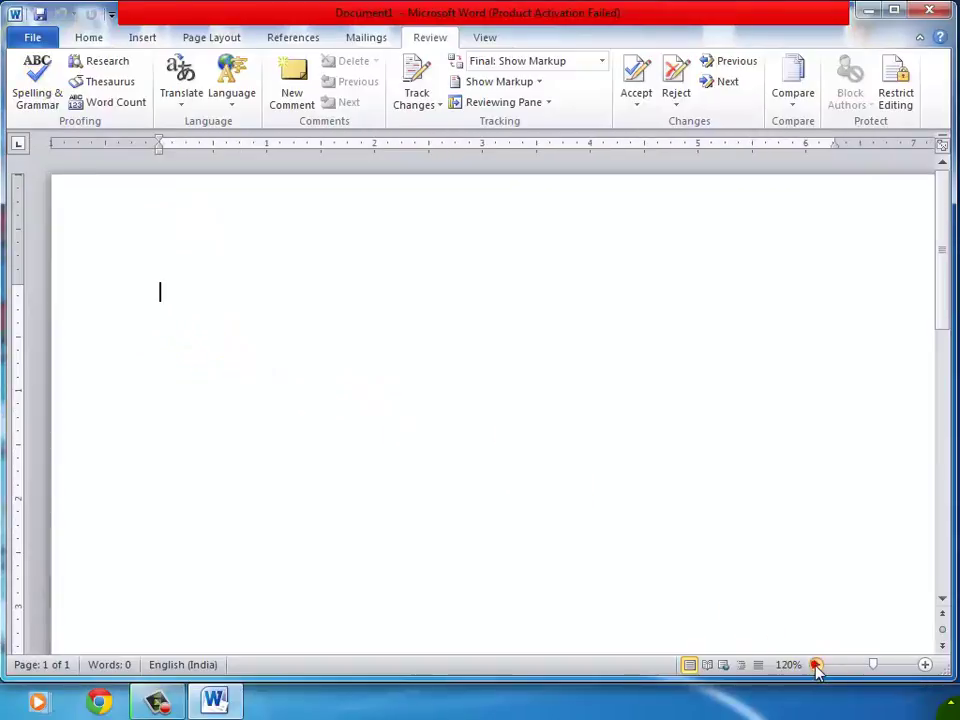
pyautogui.click(816, 665)
pyautogui.click(816, 665)
pyautogui.click(816, 665)
pyautogui.click(924, 665)
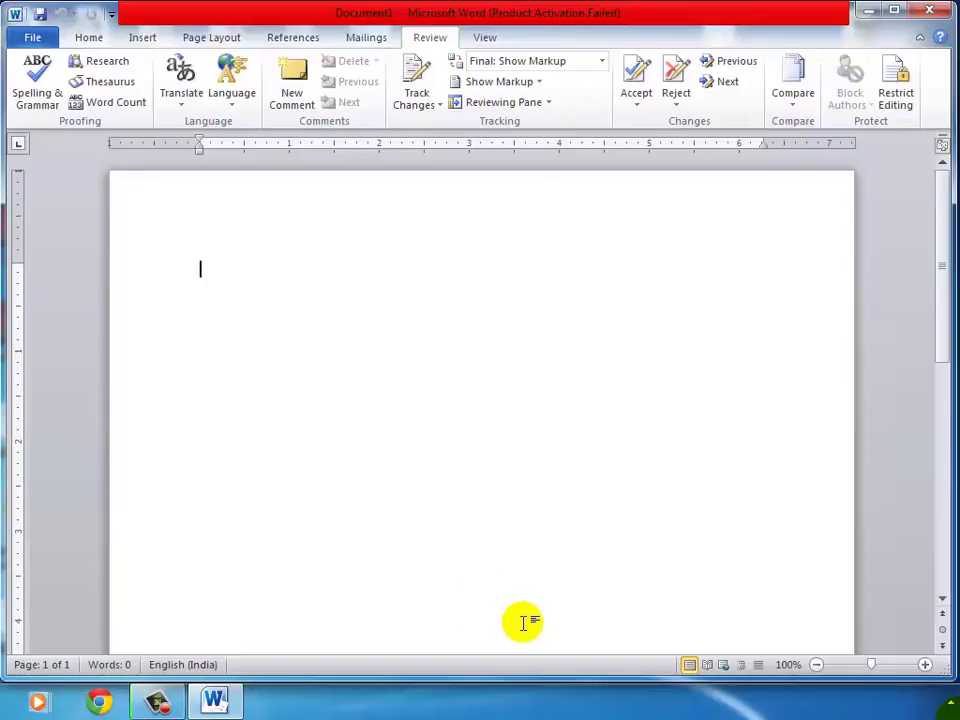
# Generate sample paragraphs with =rand() and place the caret at the start of the text.
pyautogui.write('=')
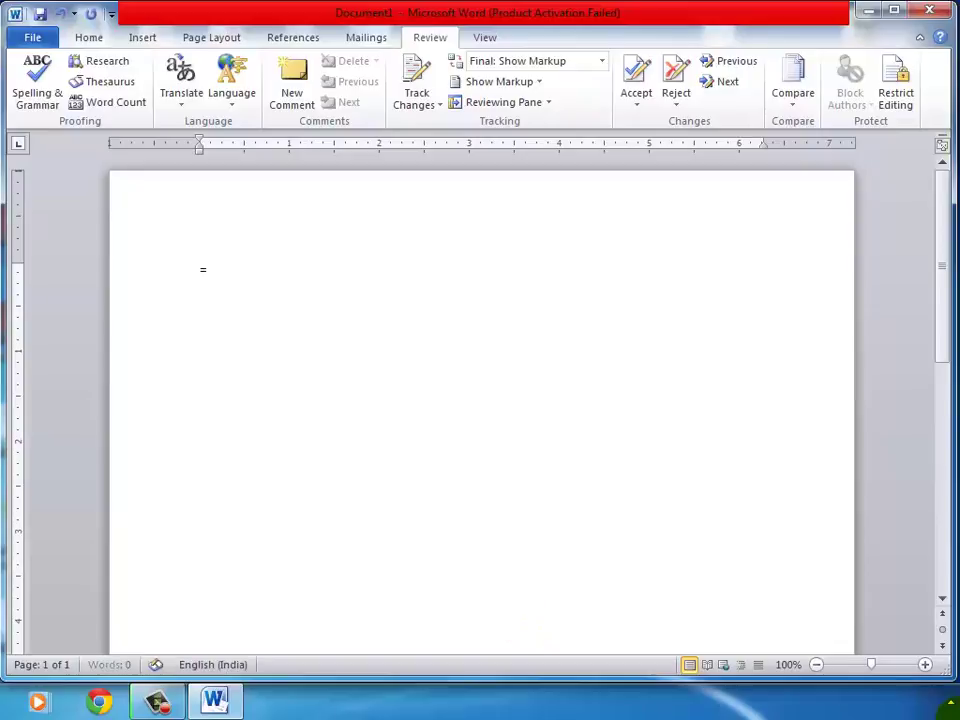
pyautogui.write('rand()')
pyautogui.press('Return')
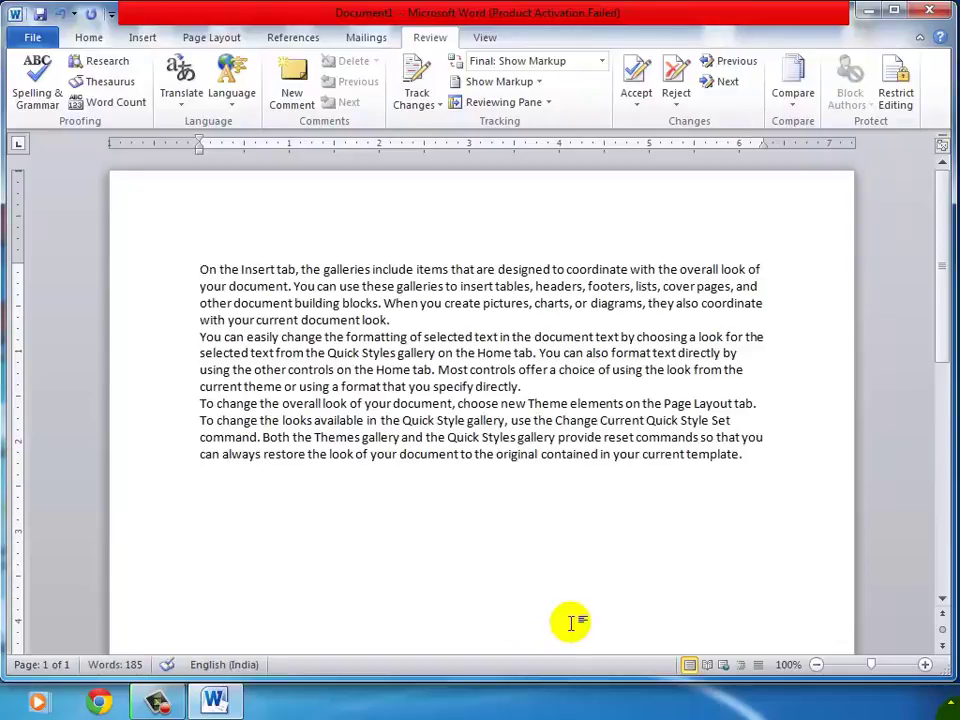
pyautogui.click(197, 267)
pyautogui.click(197, 266)
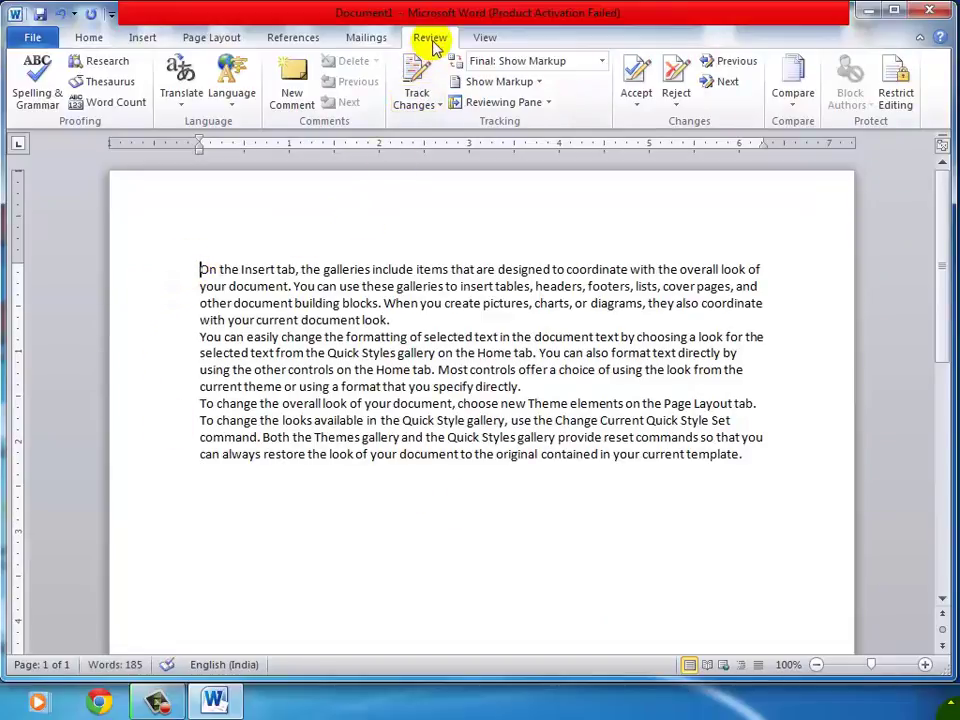
pyautogui.click(39, 72)
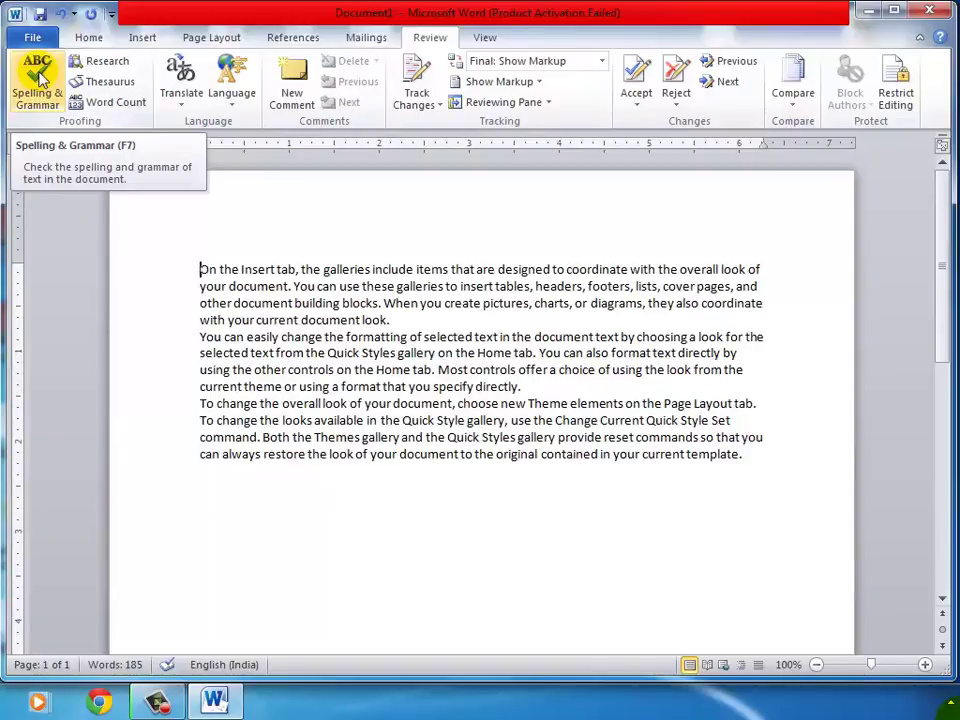
pyautogui.click(39, 74)
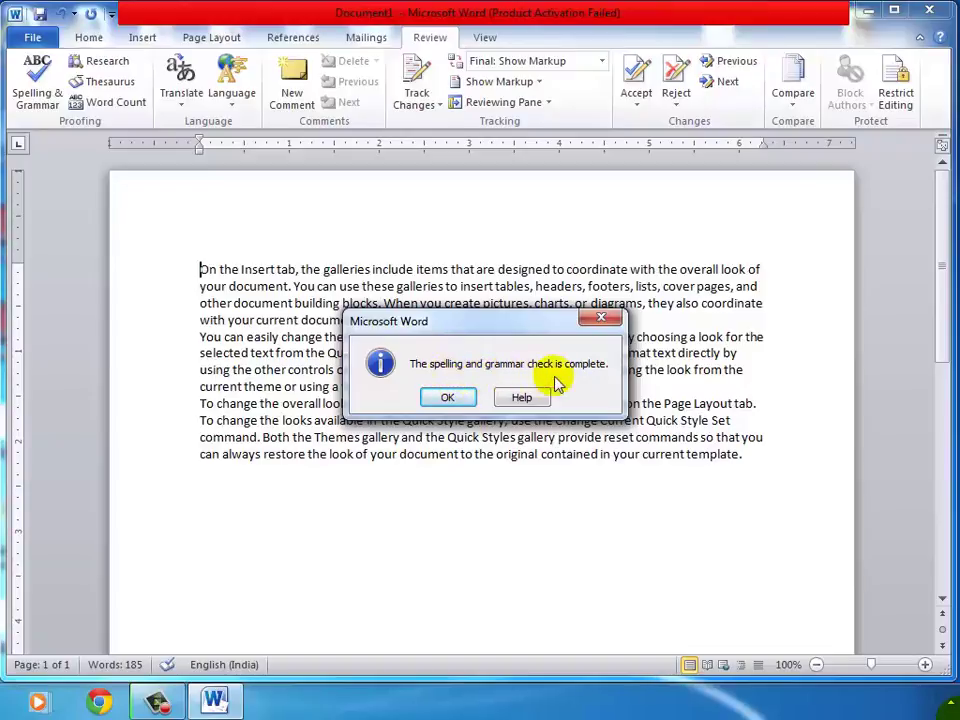
pyautogui.click(447, 397)
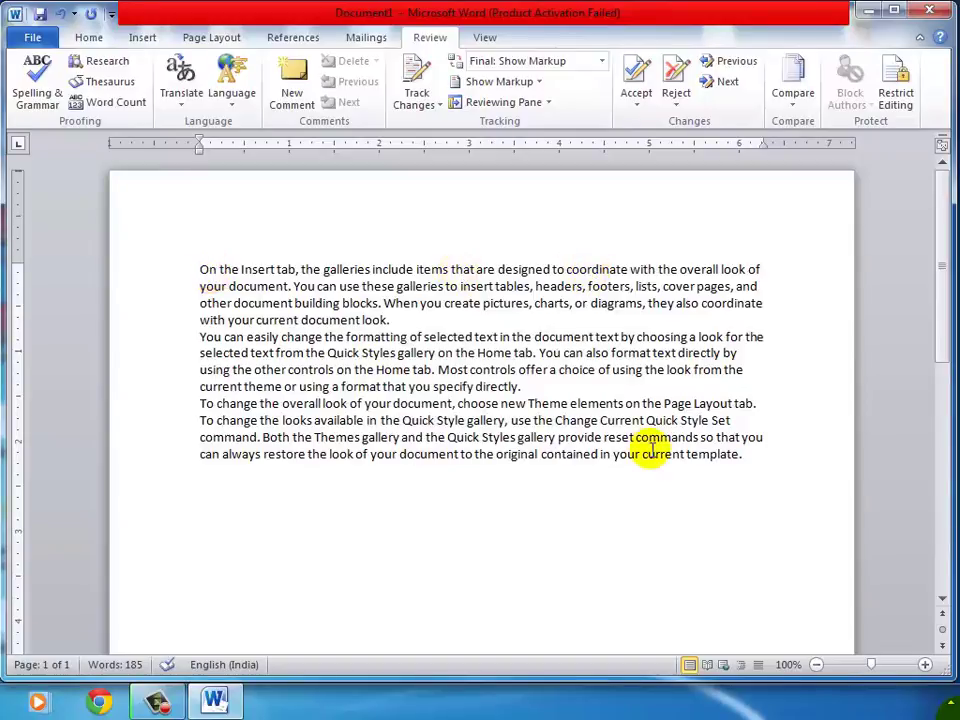
# Select the whole document and grow the Calibri font from 11 to 18 point.
pyautogui.moveTo(748, 454); pyautogui.dragTo(144, 240)
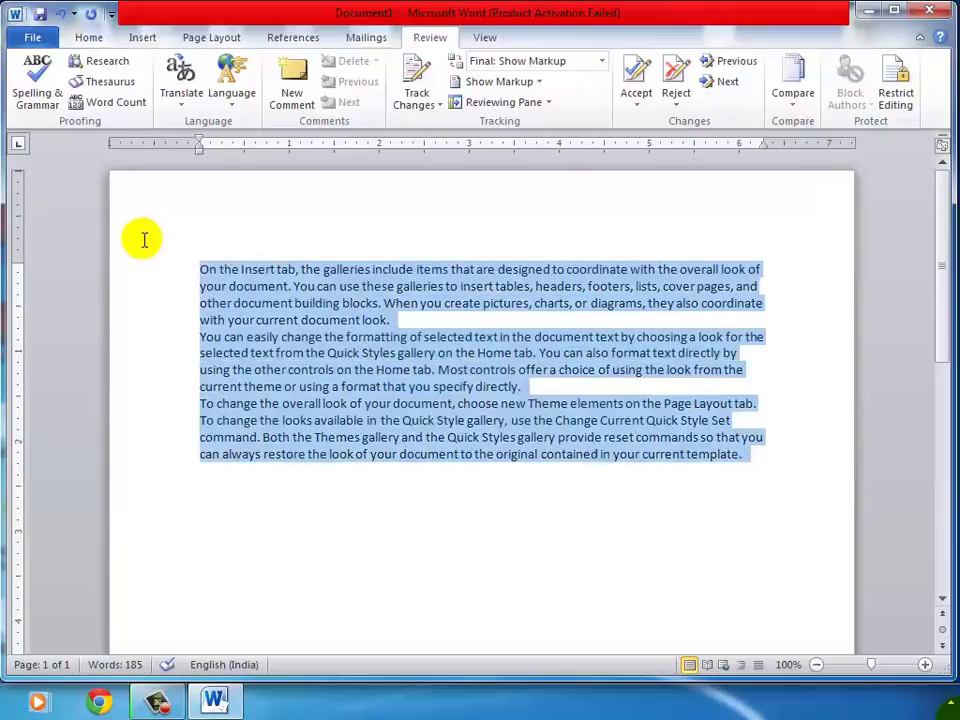
pyautogui.click(89, 14)
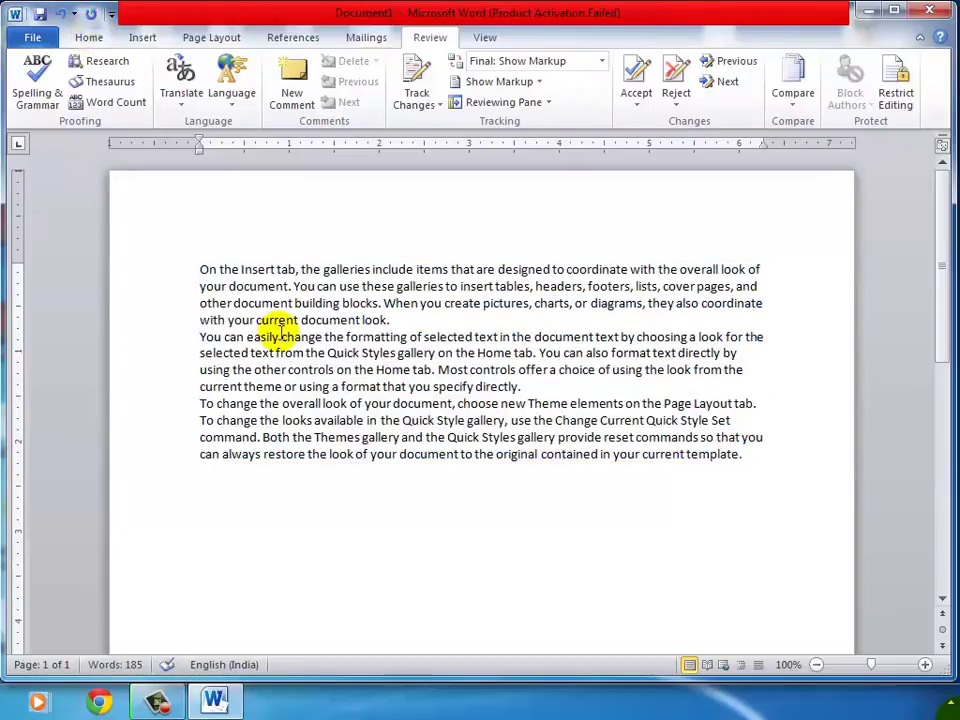
pyautogui.hotkey('ctrl', 'a')
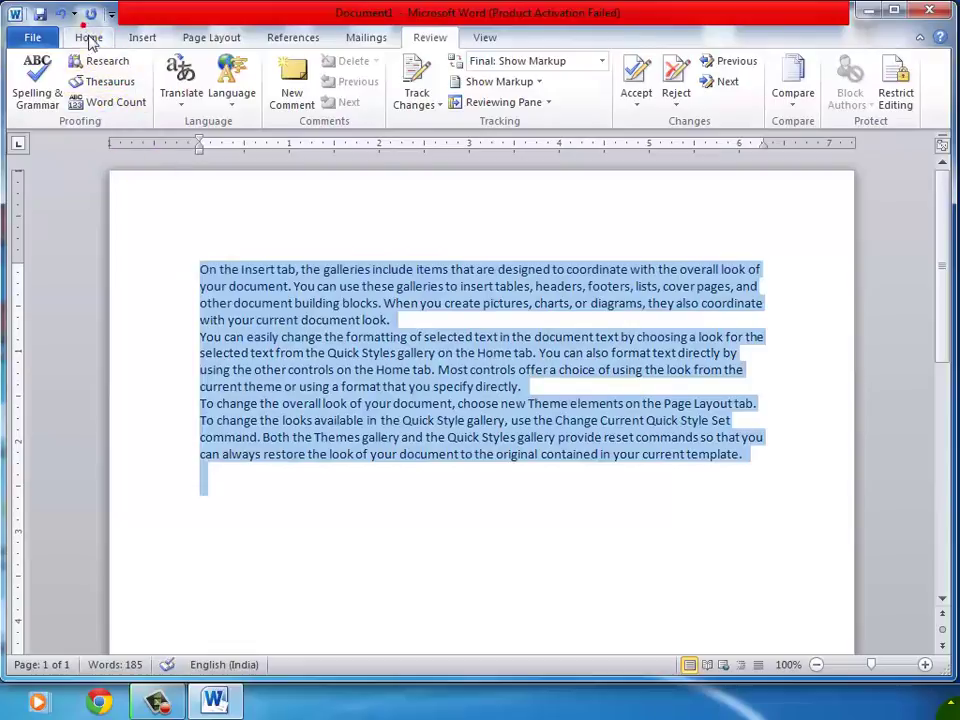
pyautogui.click(88, 37)
pyautogui.click(226, 68)
pyautogui.click(226, 68)
pyautogui.click(226, 68)
pyautogui.click(226, 68)
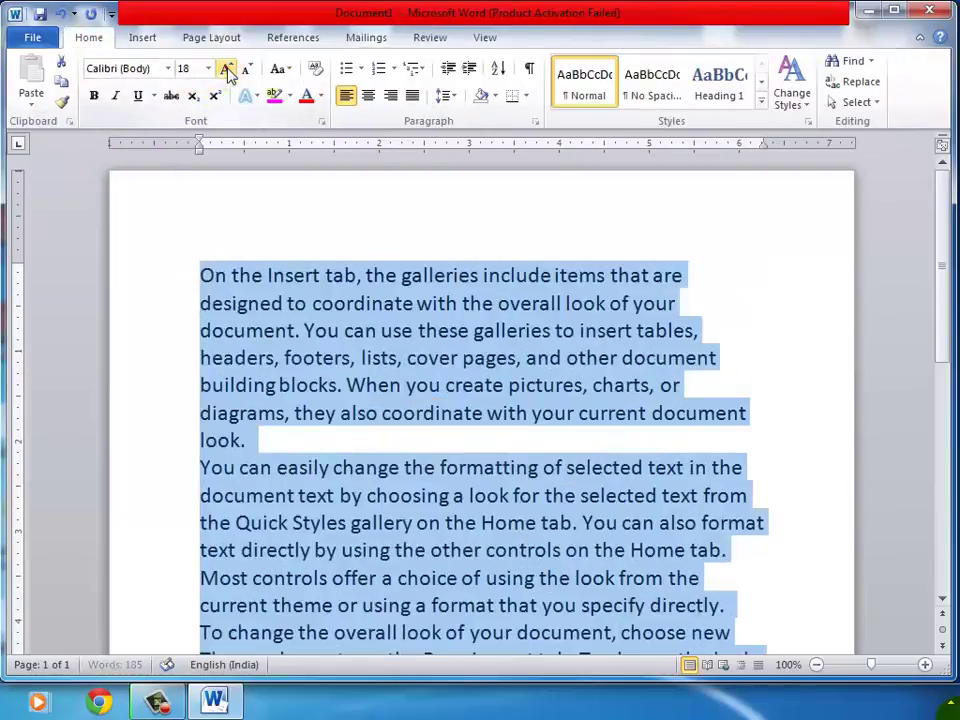
pyautogui.click(436, 413)
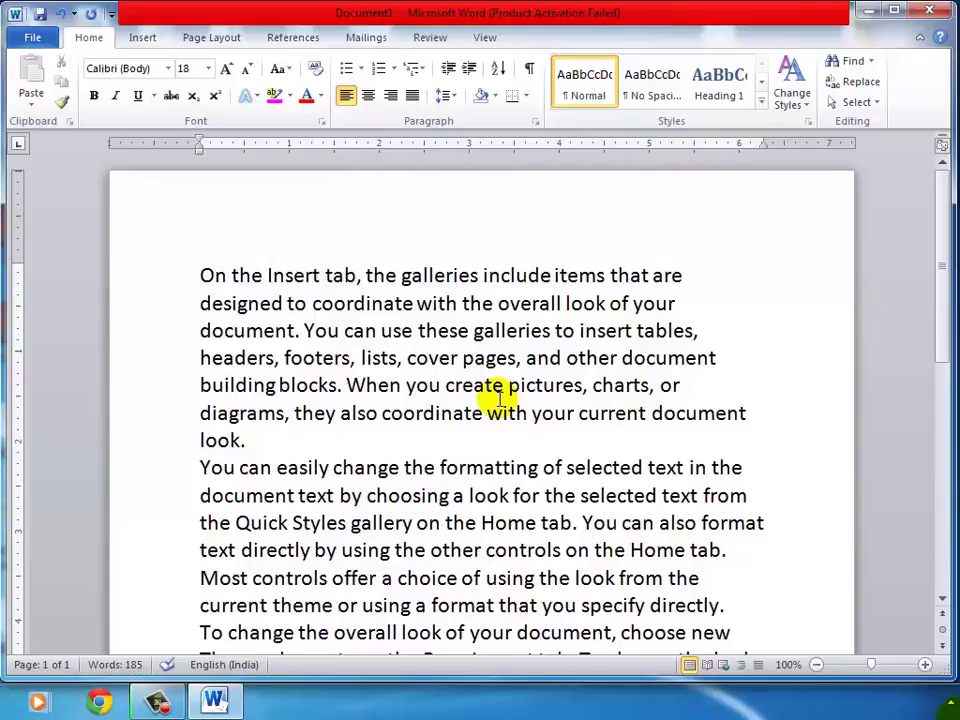
# Misspell 'Insert' as 'Inser' and 'create' as 'creat'.
pyautogui.press('Delete')
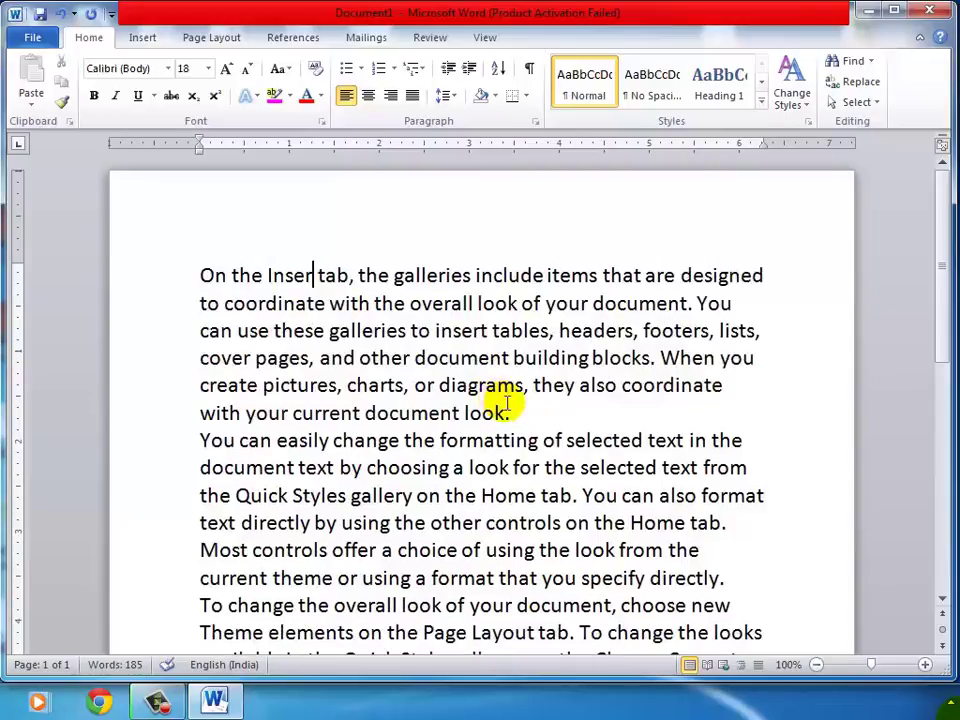
pyautogui.click(418, 357)
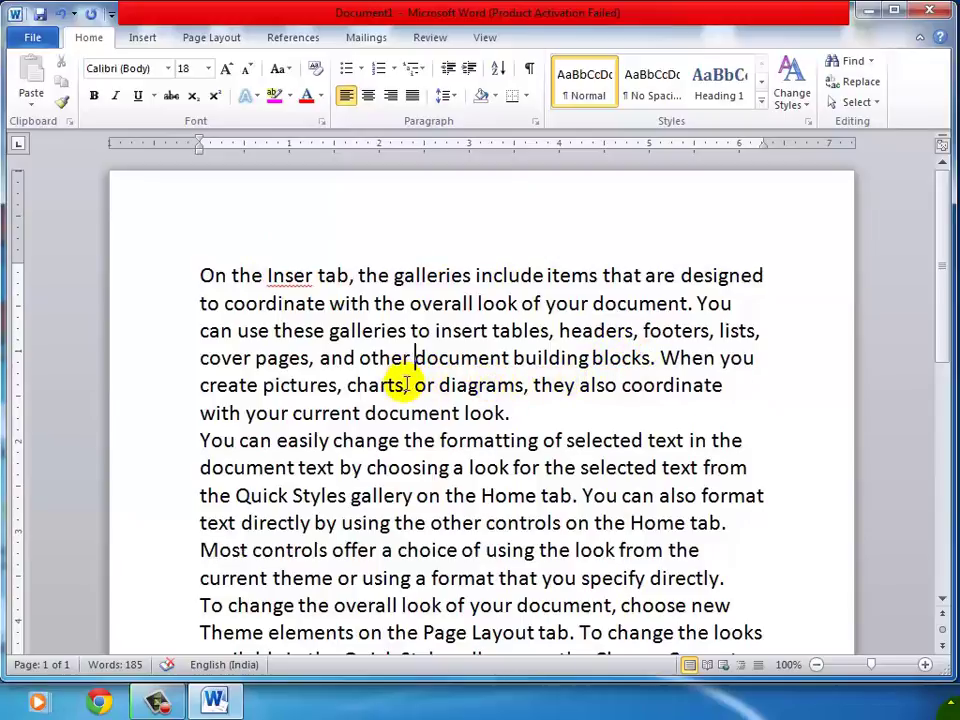
pyautogui.click(247, 386)
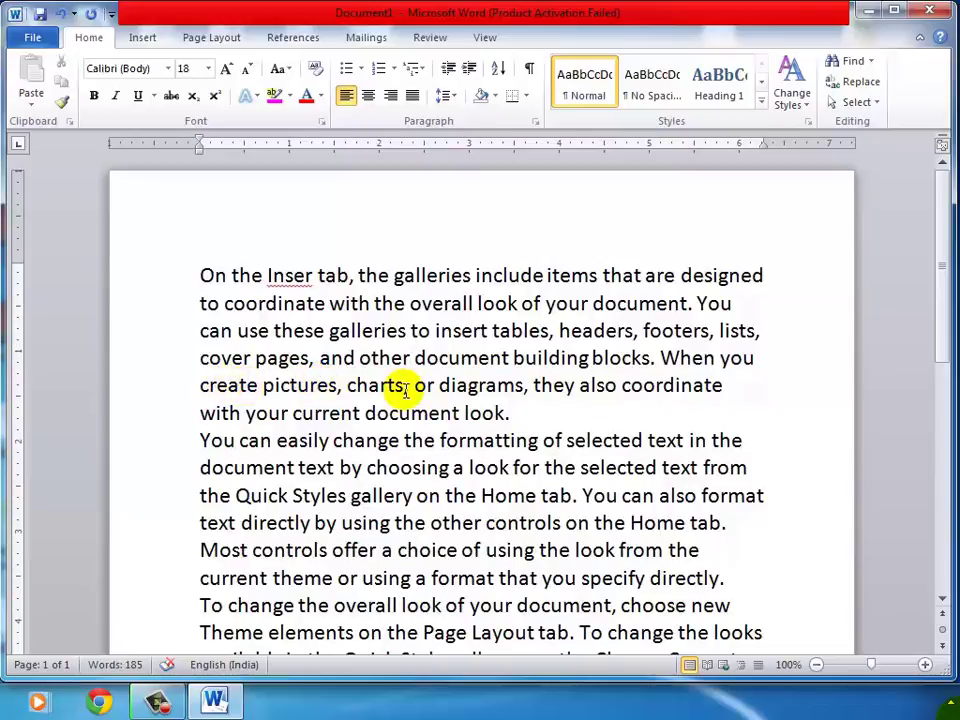
pyautogui.press('Delete')
pyautogui.click(404, 424)
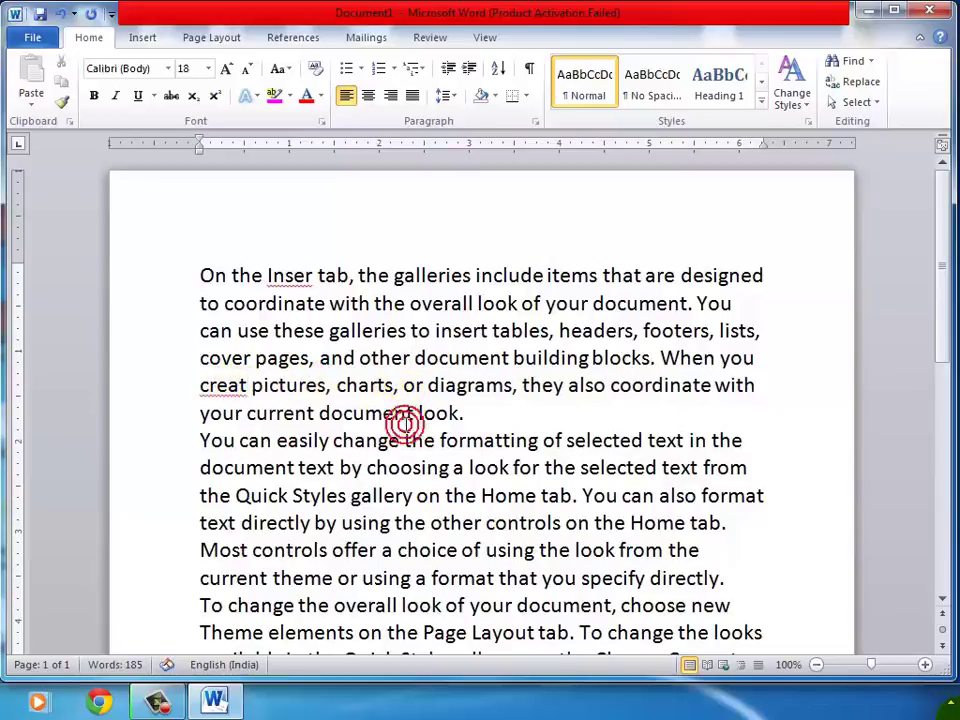
# Lowercase 'You' at the second paragraph's start and add an unknown word after 'look.'.
pyautogui.click(199, 440)
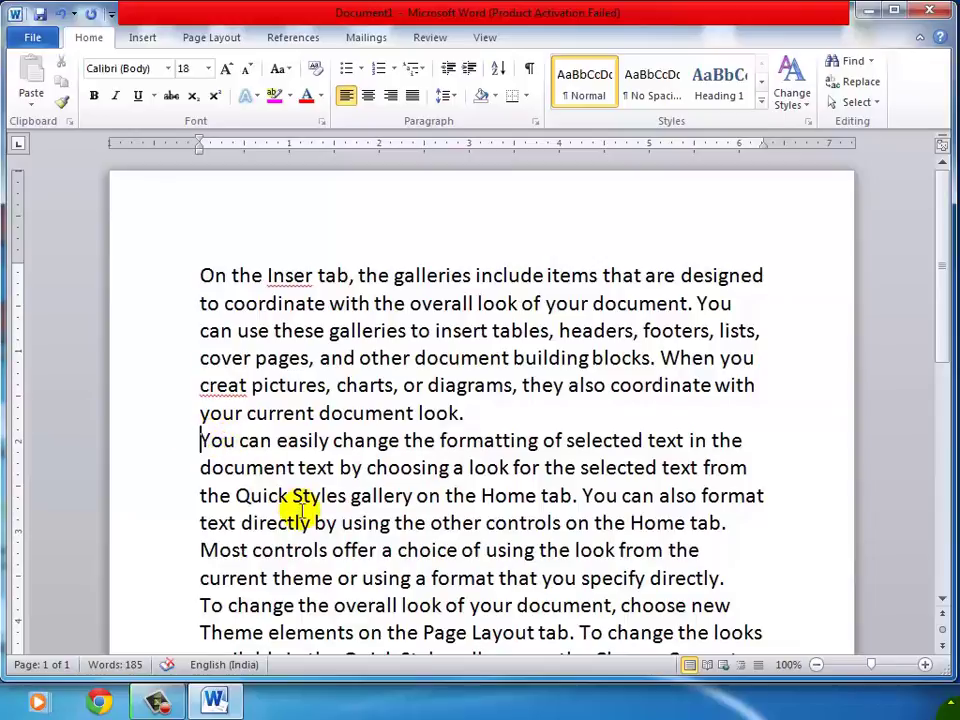
pyautogui.press('Delete')
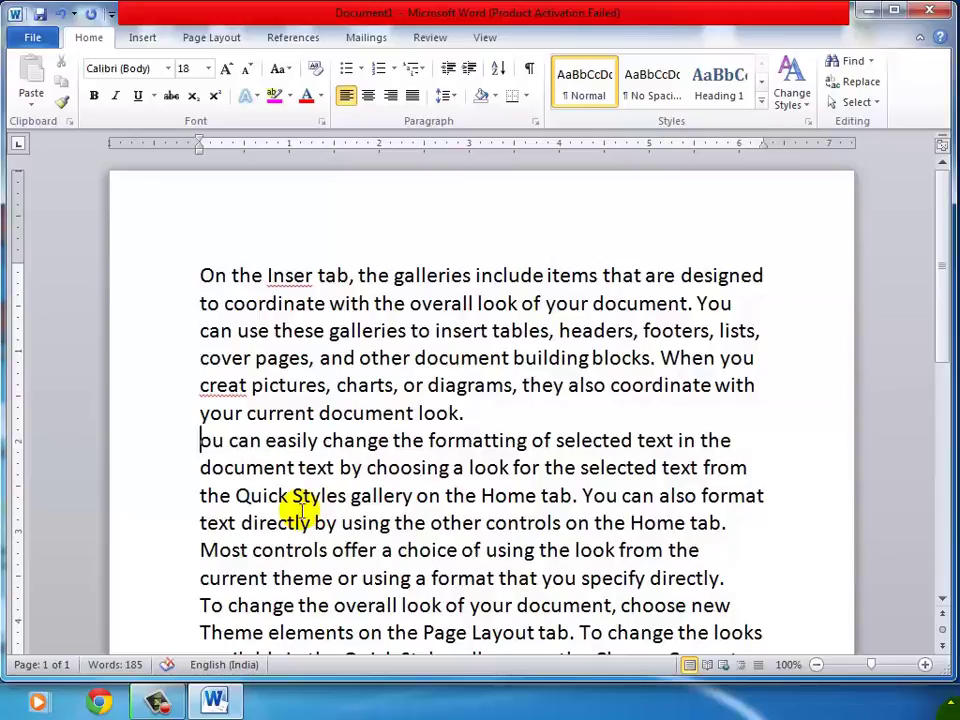
pyautogui.write('y')
pyautogui.click(319, 413)
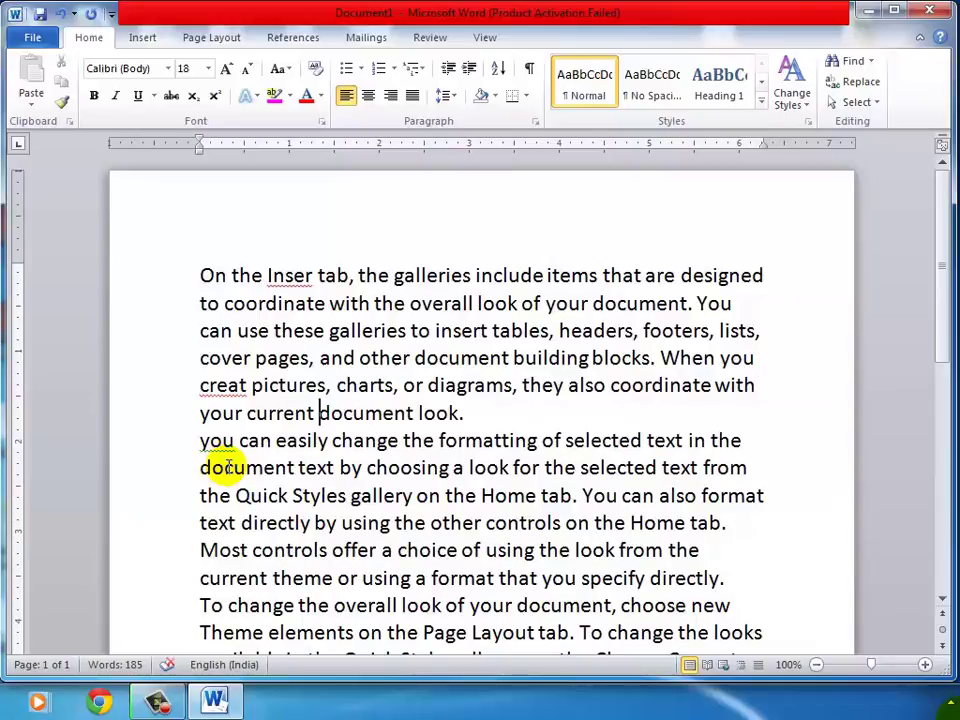
pyautogui.click(466, 413)
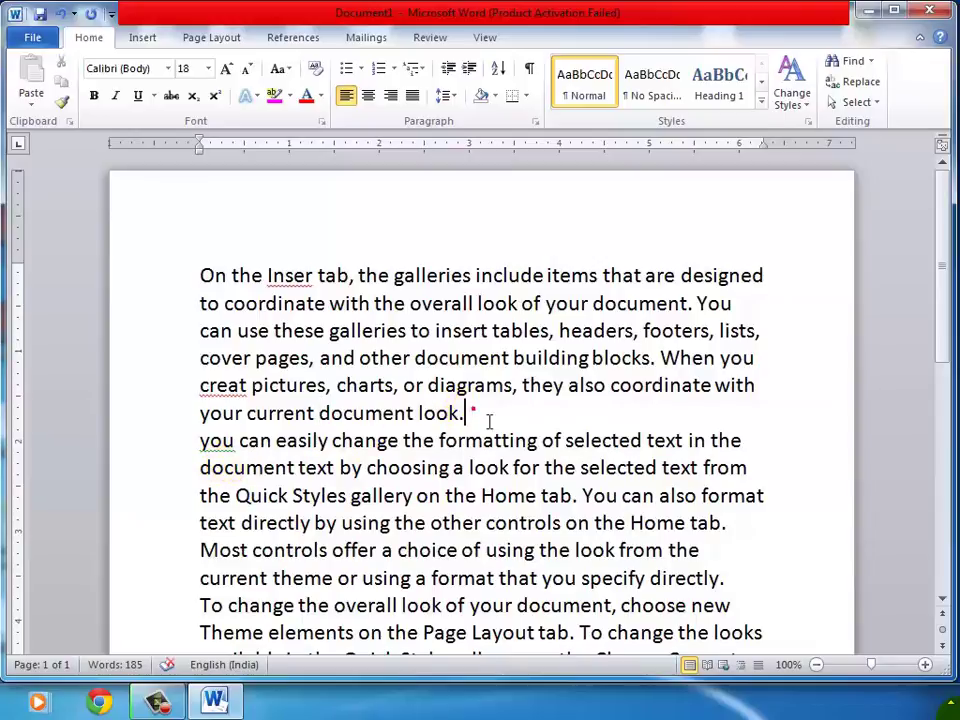
pyautogui.write('prasad')
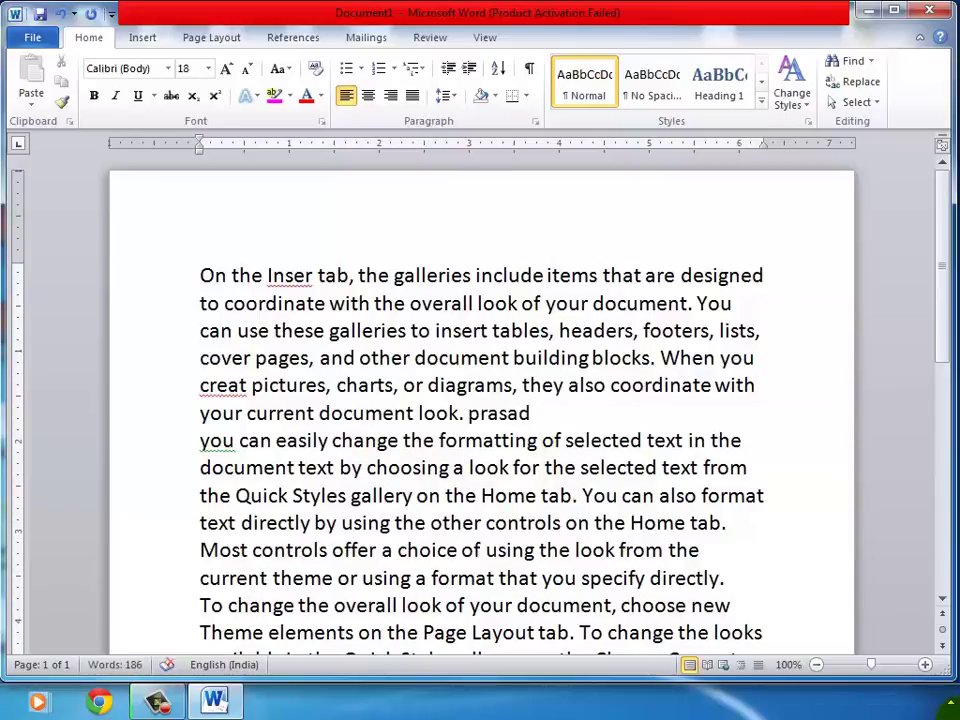
# Change 'Home' to 'Hom' and lowercase 'Most' to 'most'.
pyautogui.click(478, 495)
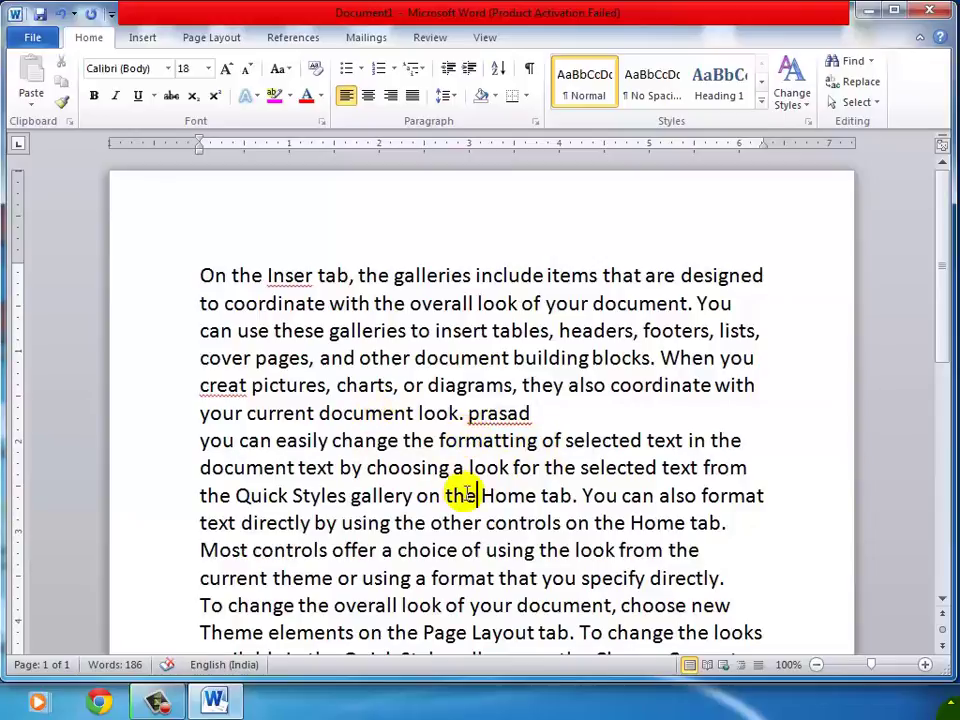
pyautogui.scroll(-1, 466, 486)
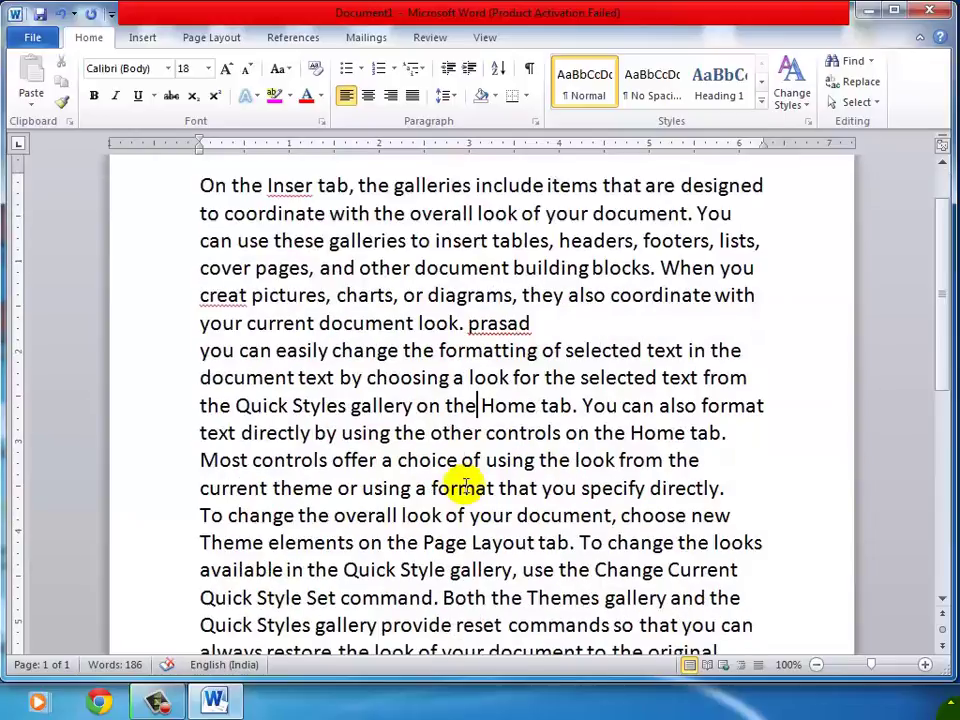
pyautogui.click(528, 405)
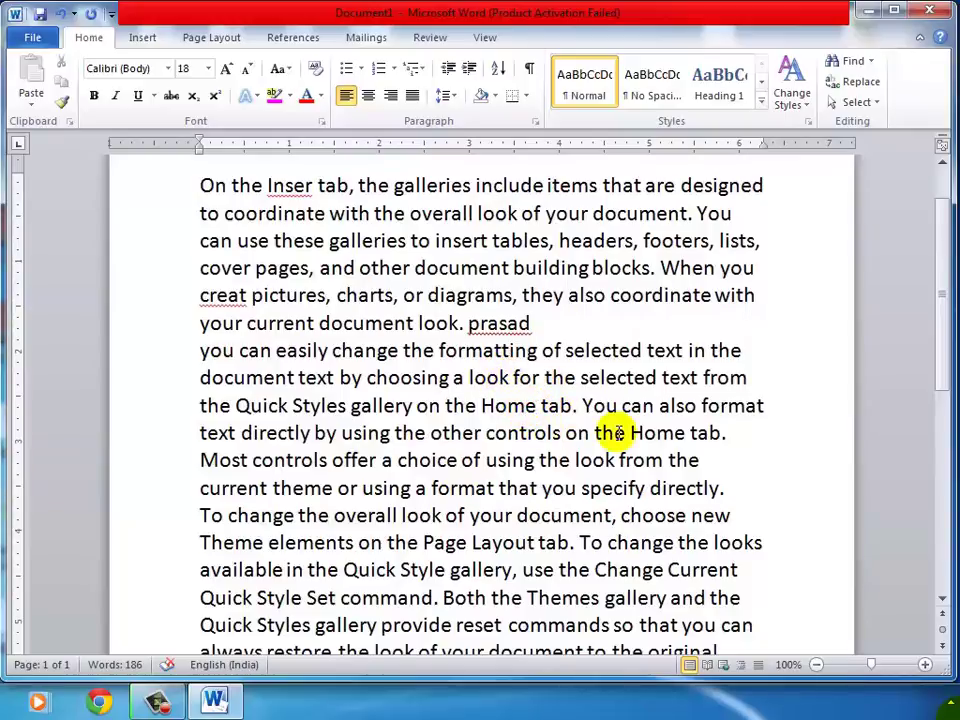
pyautogui.press('Delete')
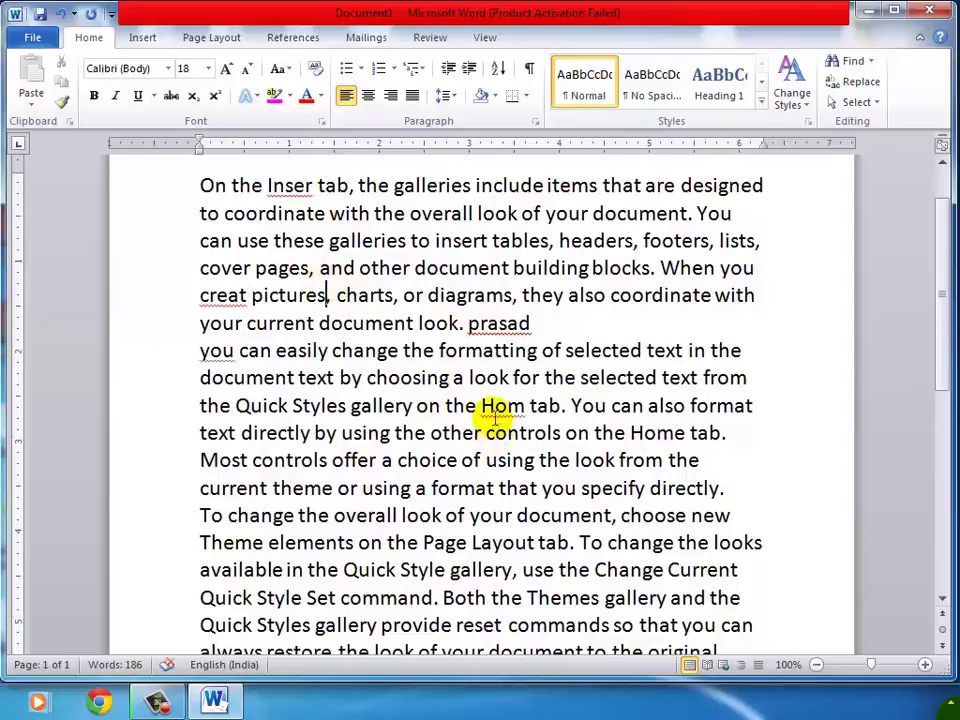
pyautogui.click(203, 459)
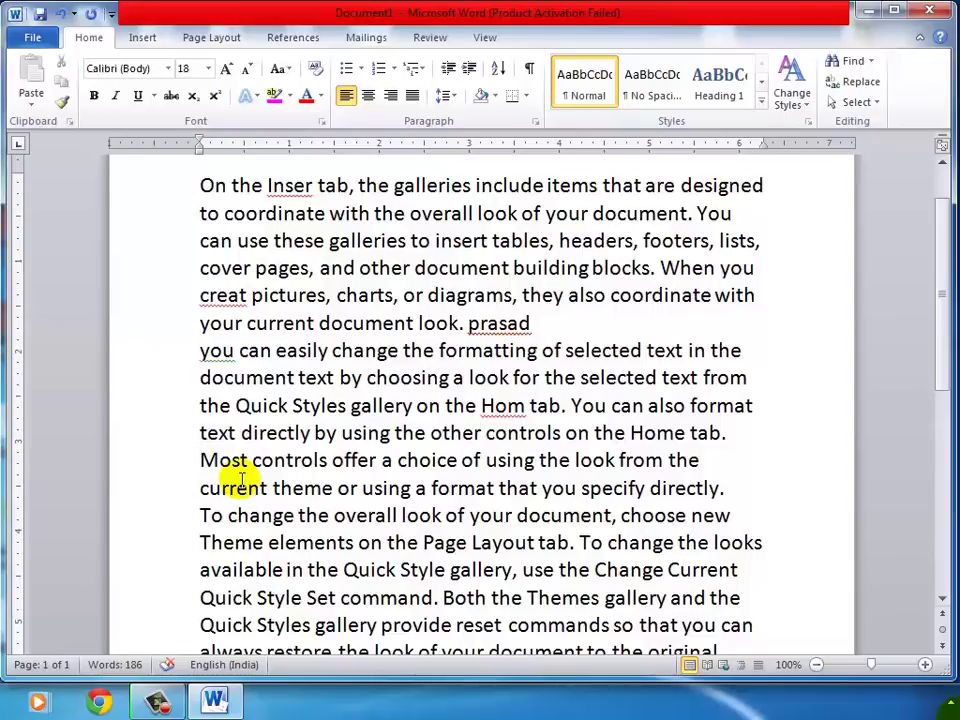
pyautogui.press('Delete')
pyautogui.write('m')
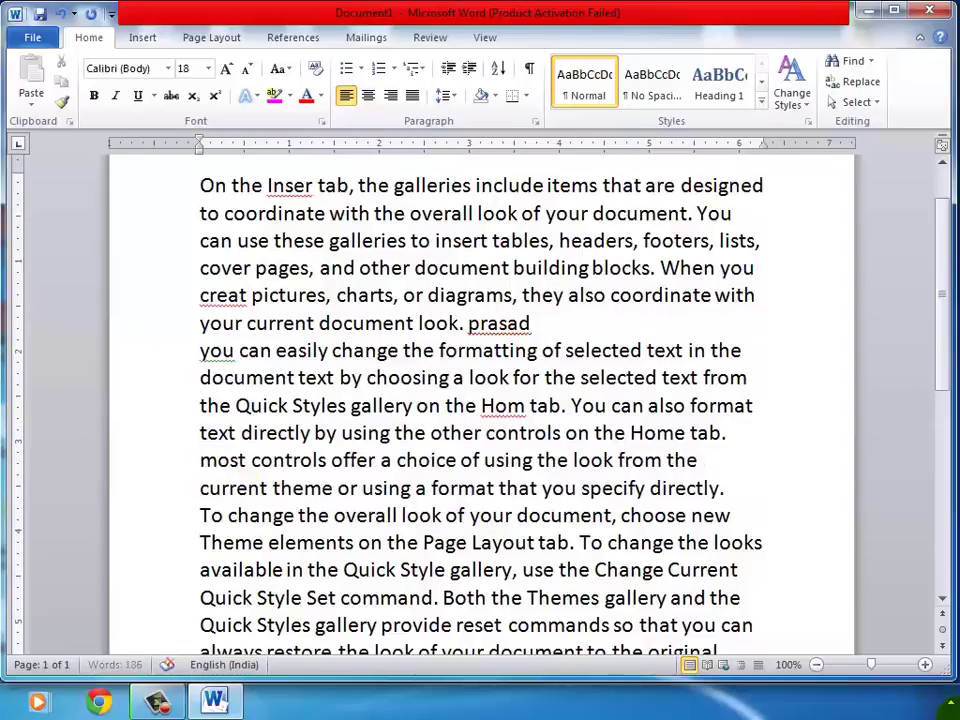
# Lowercase the 'T' of 'To change' to start that sentence with 'to'.
pyautogui.click(227, 415)
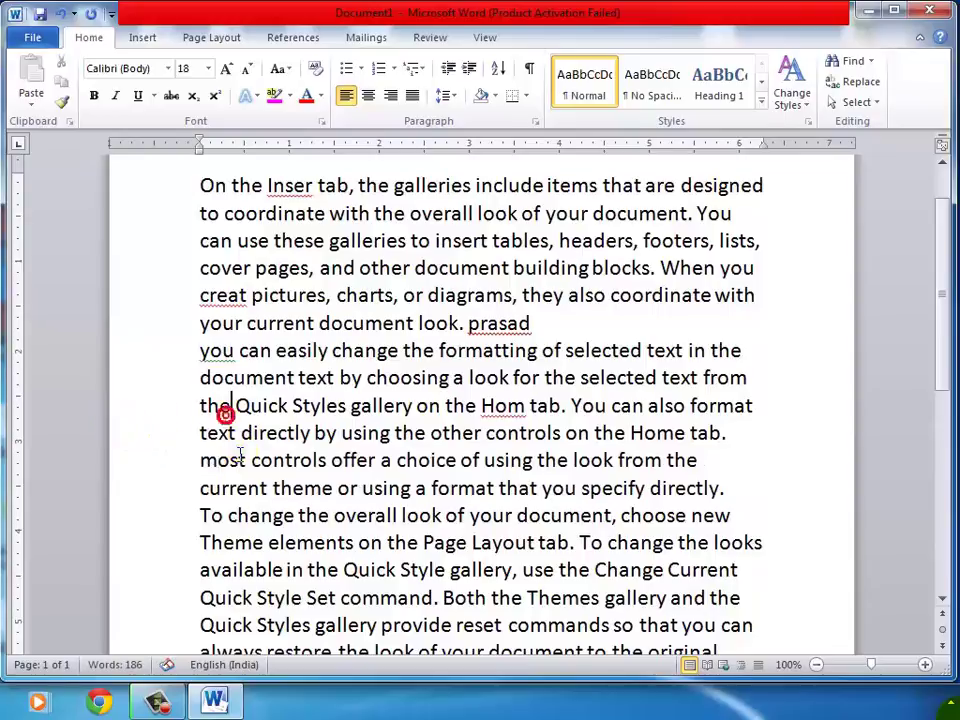
pyautogui.click(242, 441)
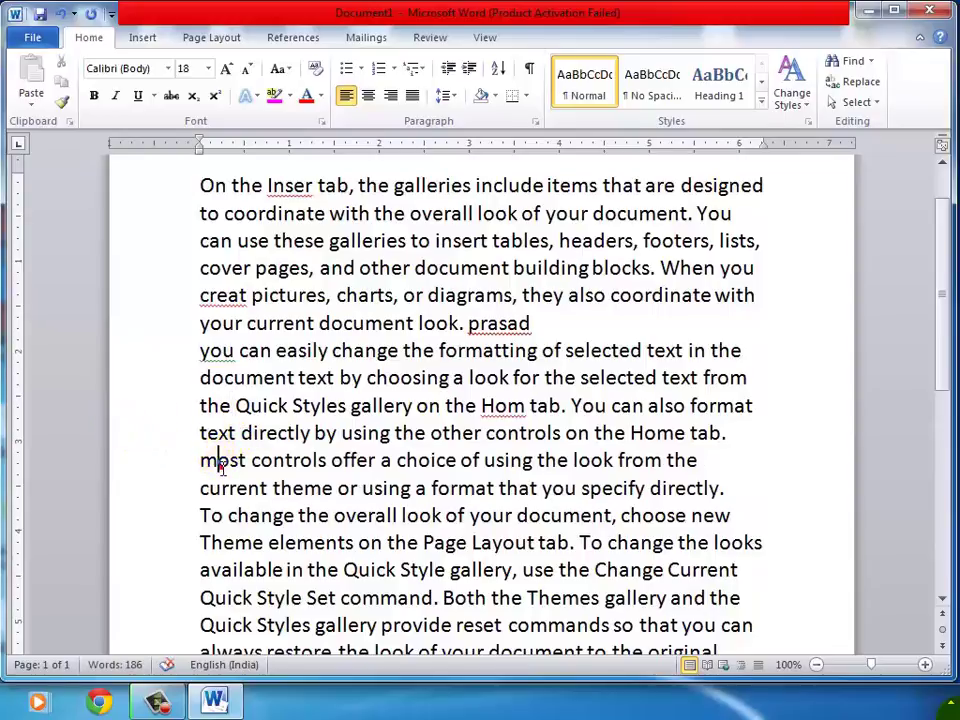
pyautogui.click(207, 461)
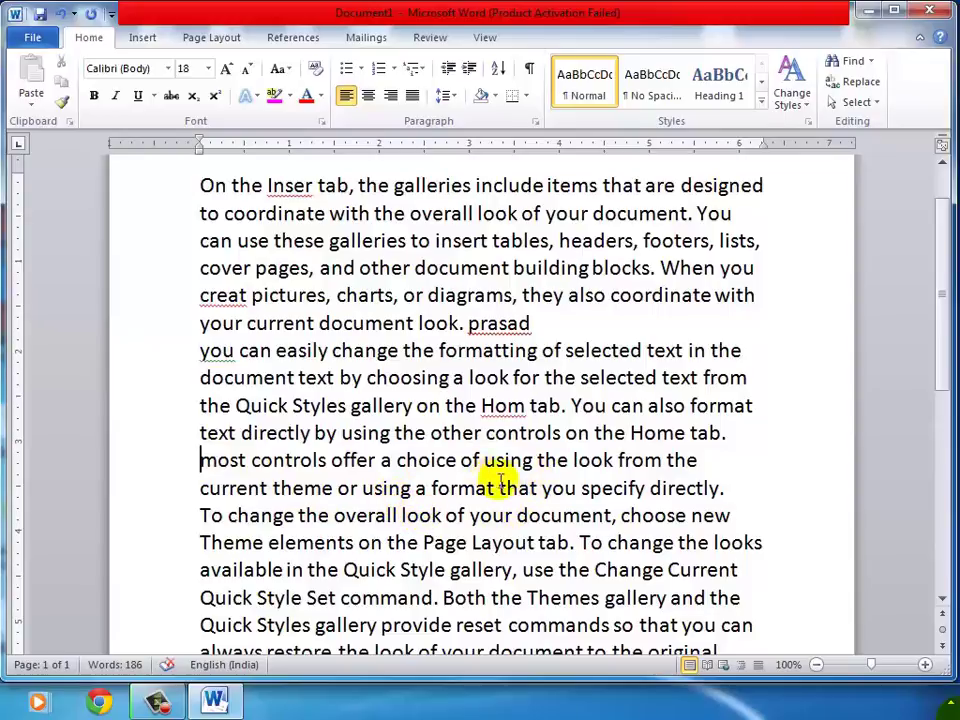
pyautogui.click(200, 515)
pyautogui.press('Delete')
pyautogui.write('t')
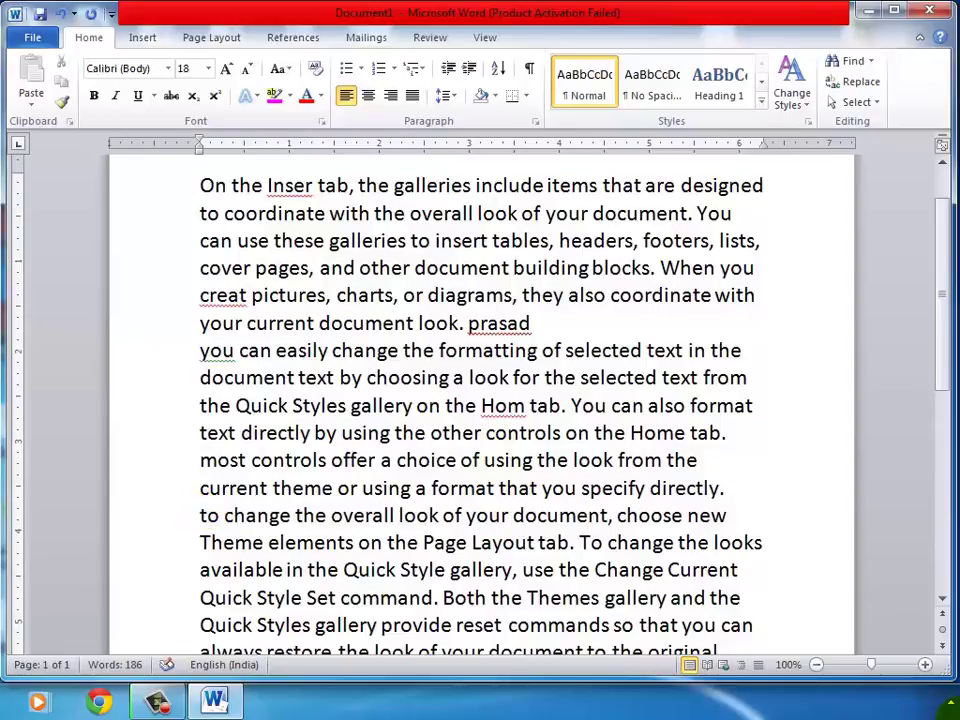
pyautogui.click(200, 432)
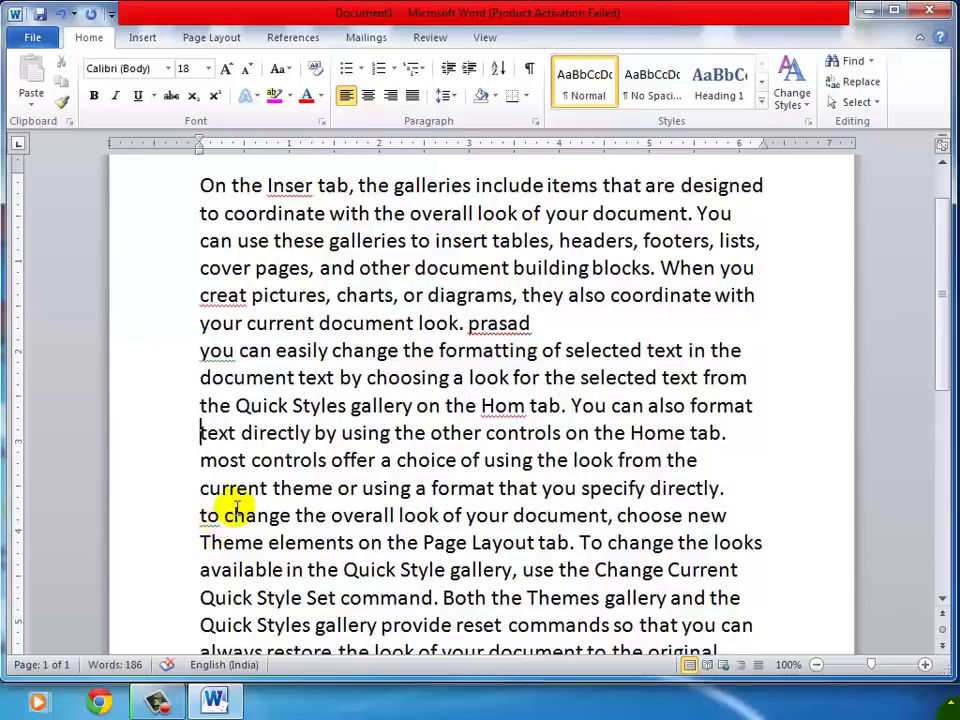
pyautogui.scroll(1, 370, 515)
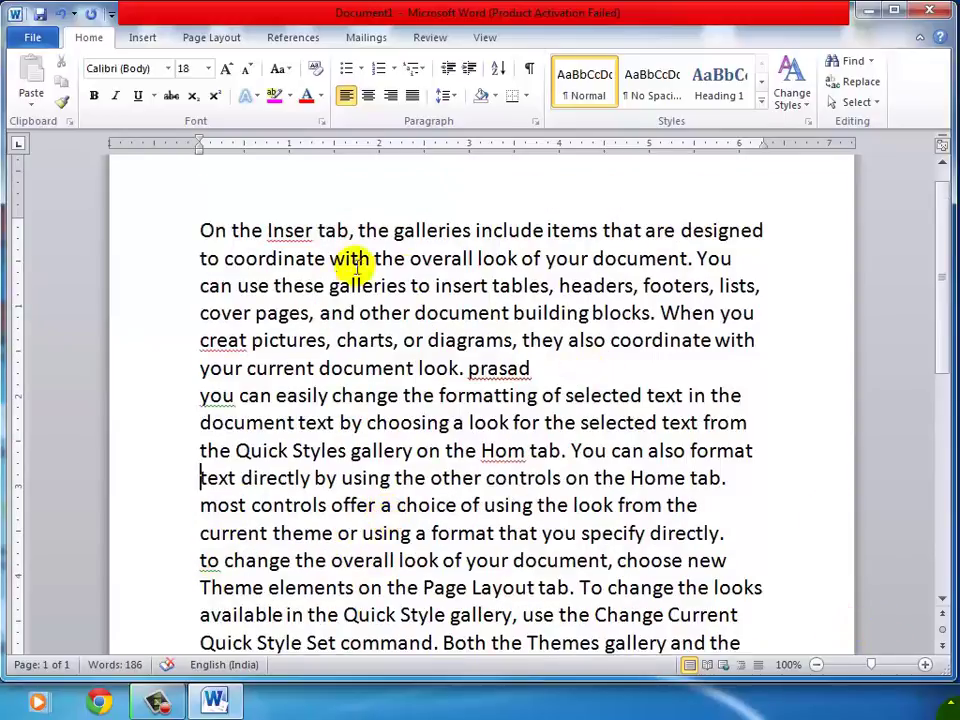
# From the document start, run Spelling & Grammar on the Review tab.
pyautogui.click(201, 226)
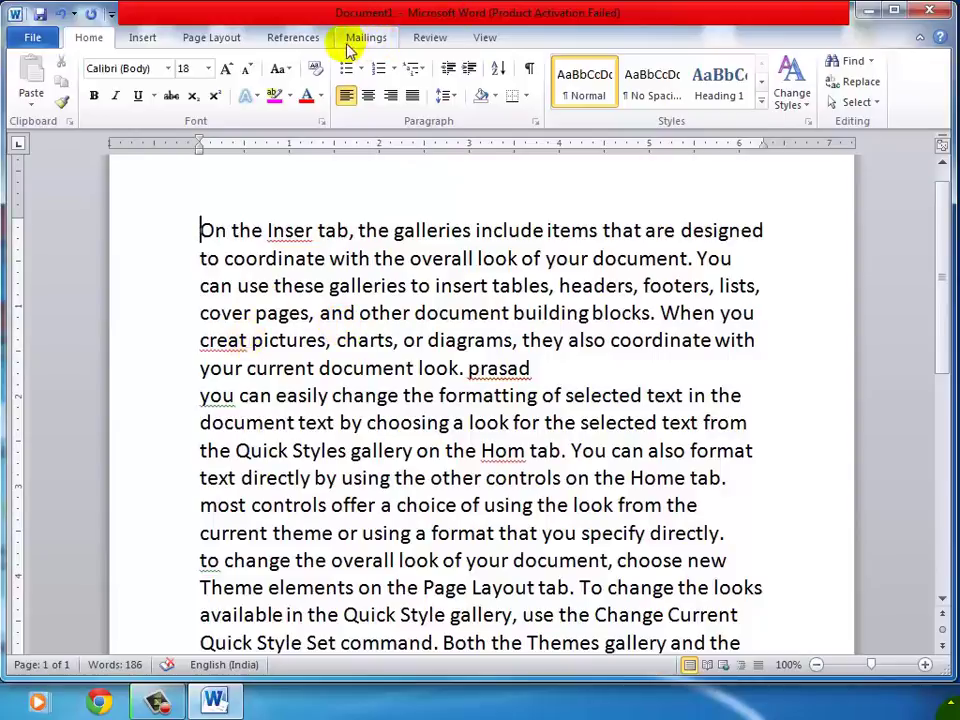
pyautogui.click(432, 38)
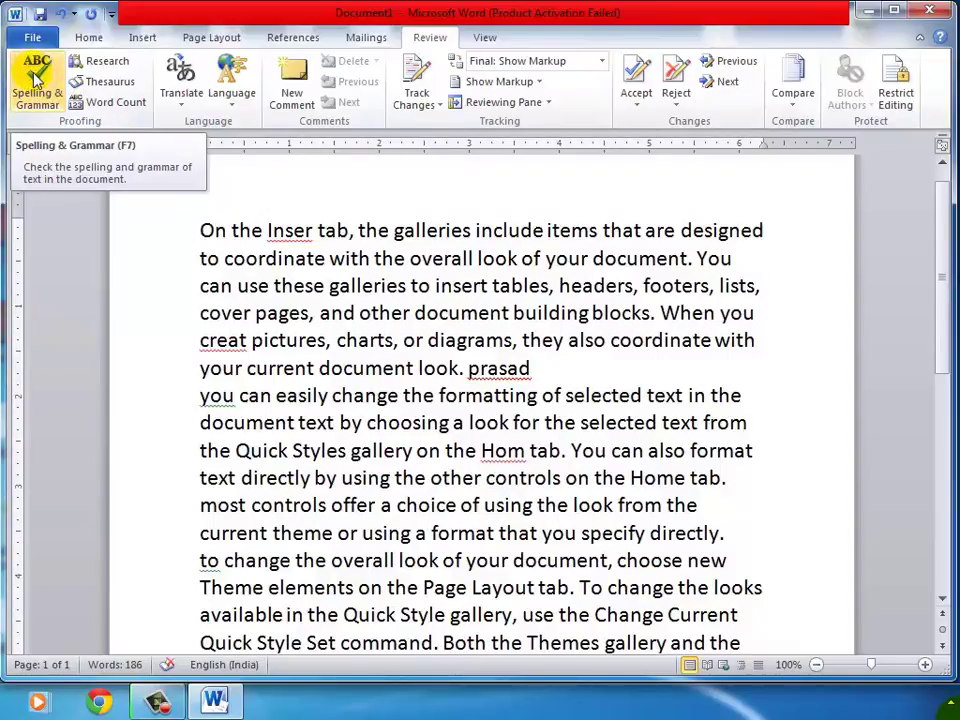
pyautogui.click(35, 80)
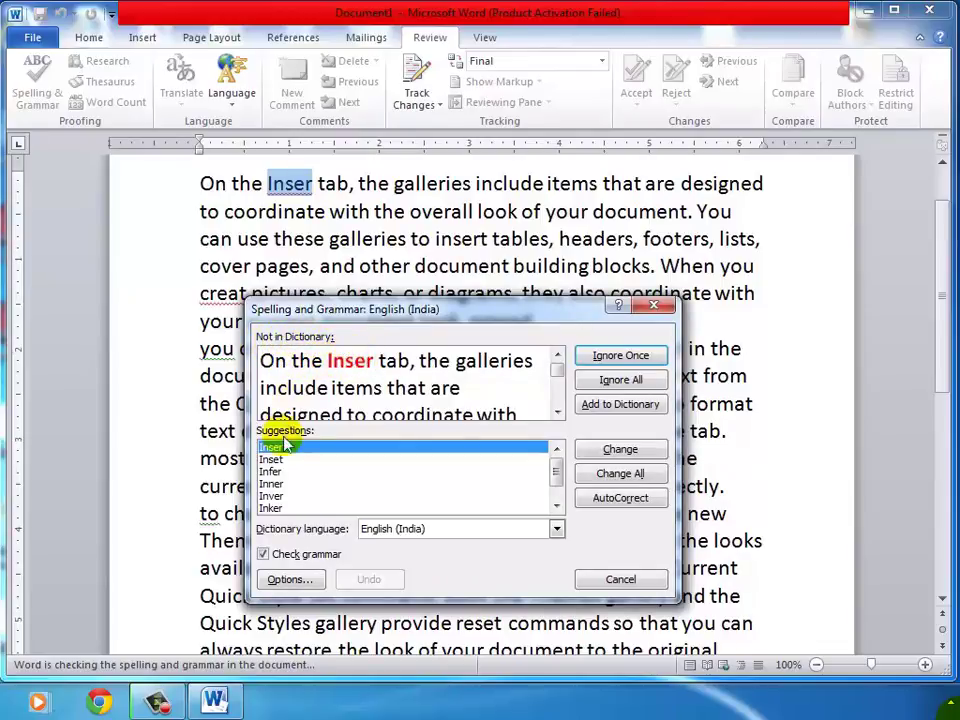
# Replace 'Inser' with the suggested 'Insert'.
pyautogui.click(280, 471)
pyautogui.click(280, 483)
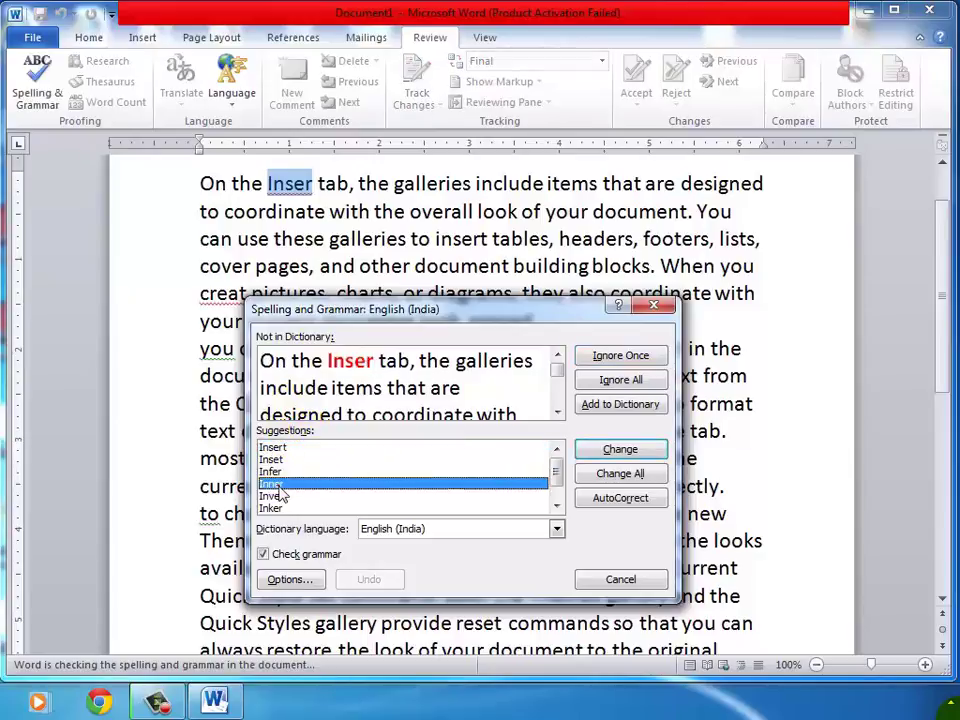
pyautogui.click(280, 495)
pyautogui.click(280, 506)
pyautogui.moveTo(554, 471)
pyautogui.mouseDown()
pyautogui.moveTo(560, 490)
pyautogui.moveTo(553, 450)
pyautogui.mouseUp()
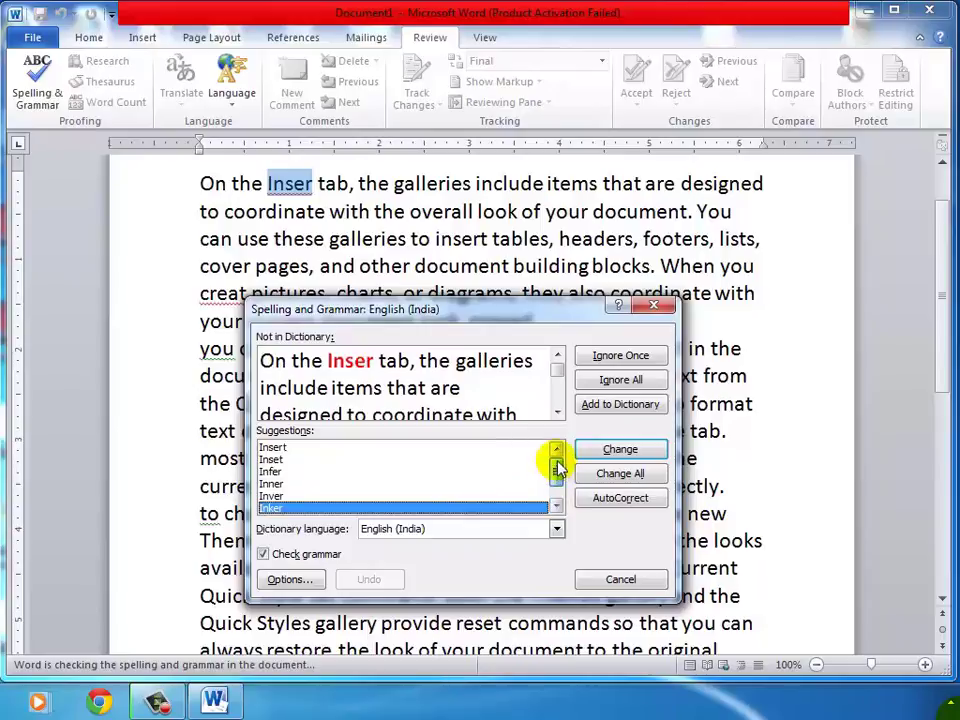
pyautogui.click(274, 451)
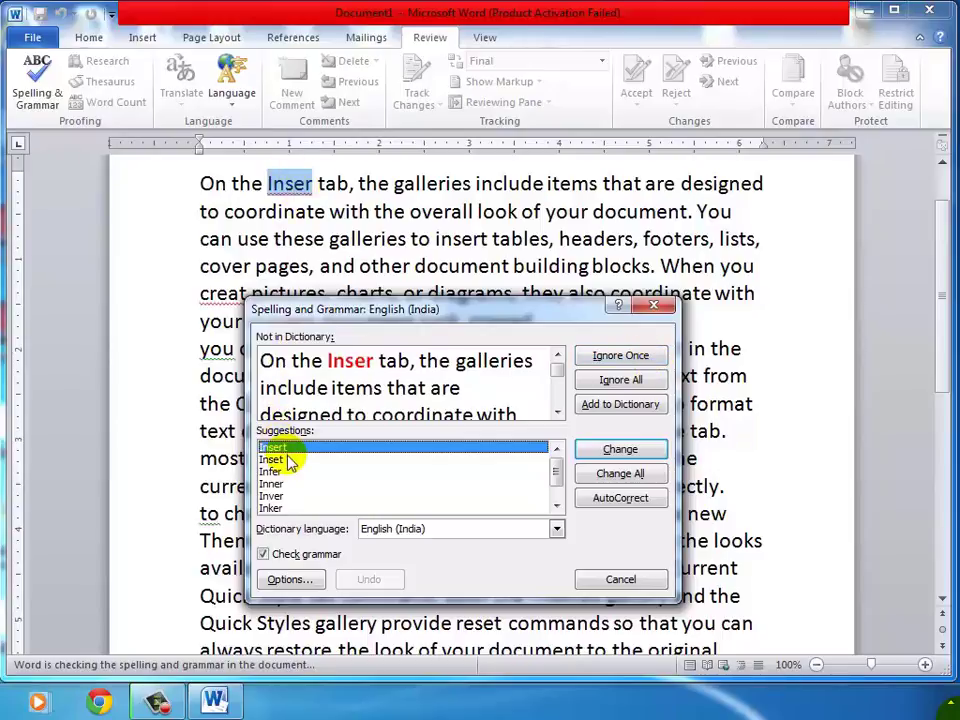
pyautogui.click(645, 455)
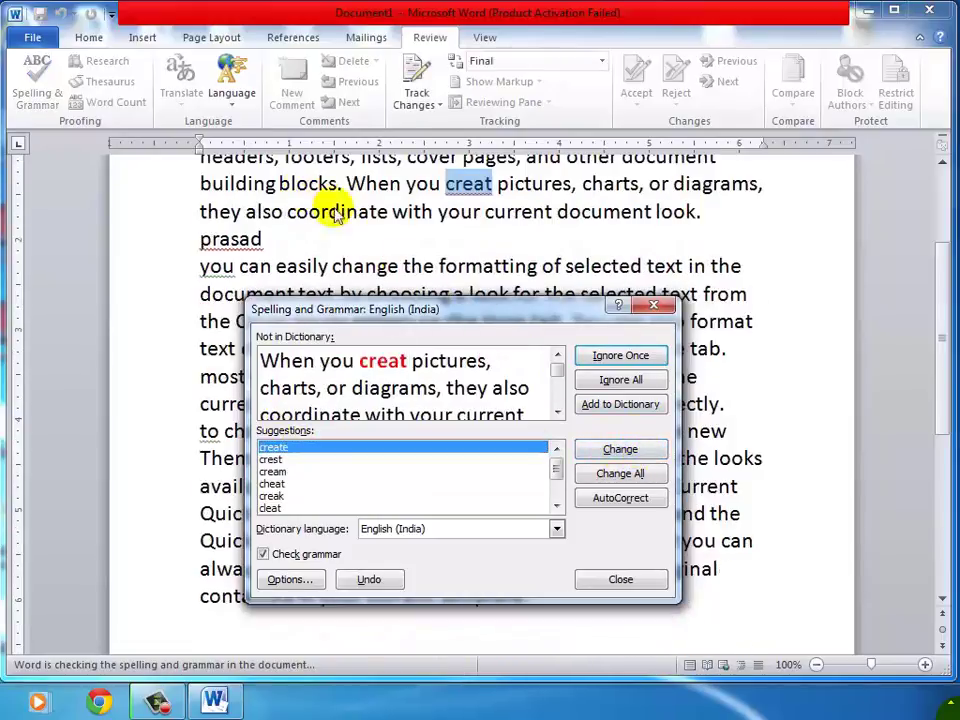
# Resume the spelling check and change 'creat' to 'create'.
pyautogui.click(944, 262)
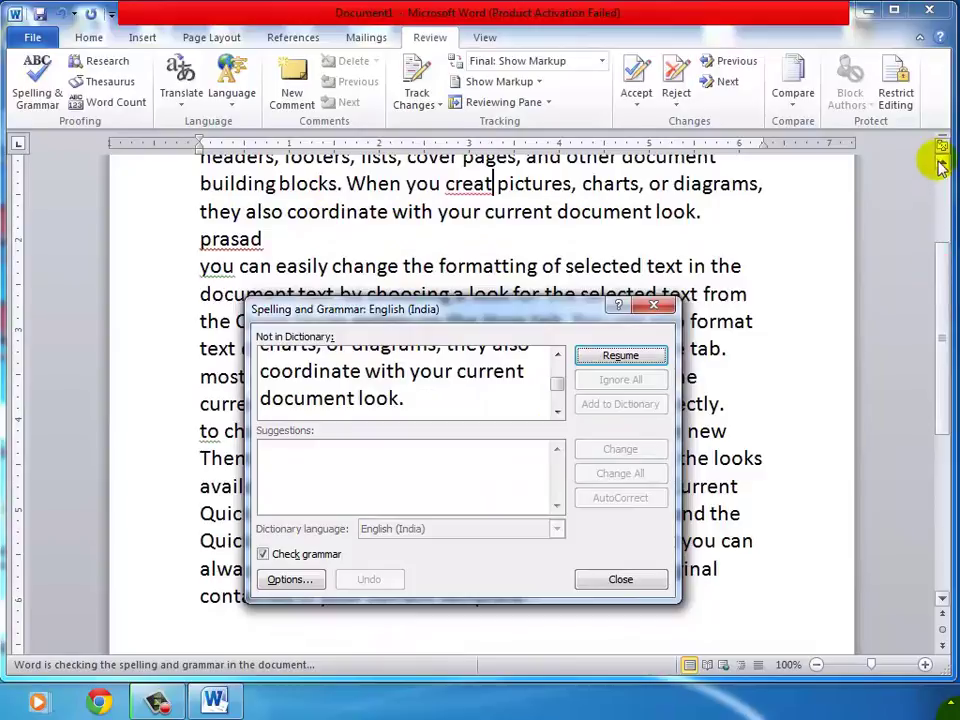
pyautogui.click(942, 163)
pyautogui.click(941, 164)
pyautogui.click(941, 164)
pyautogui.click(941, 164)
pyautogui.click(941, 164)
pyautogui.click(941, 164)
pyautogui.click(941, 164)
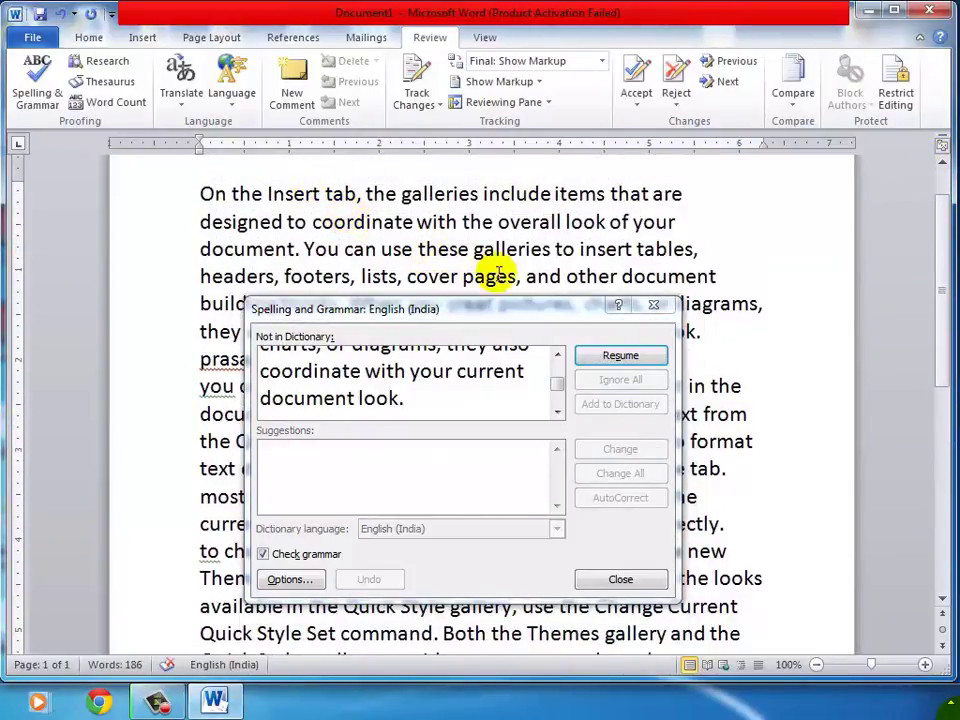
pyautogui.click(620, 356)
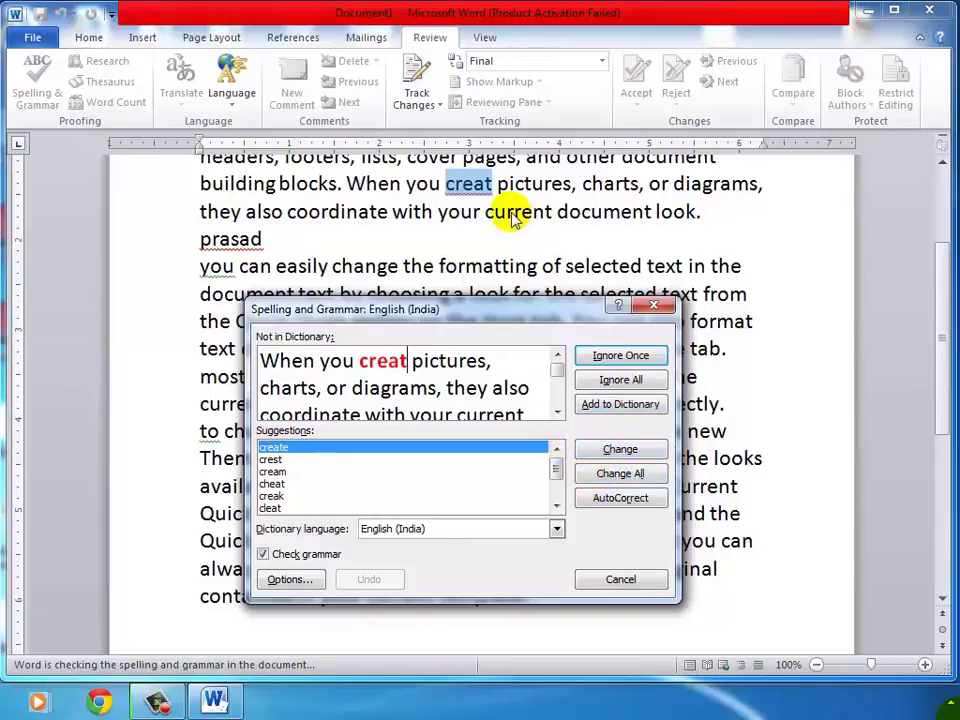
pyautogui.click(619, 449)
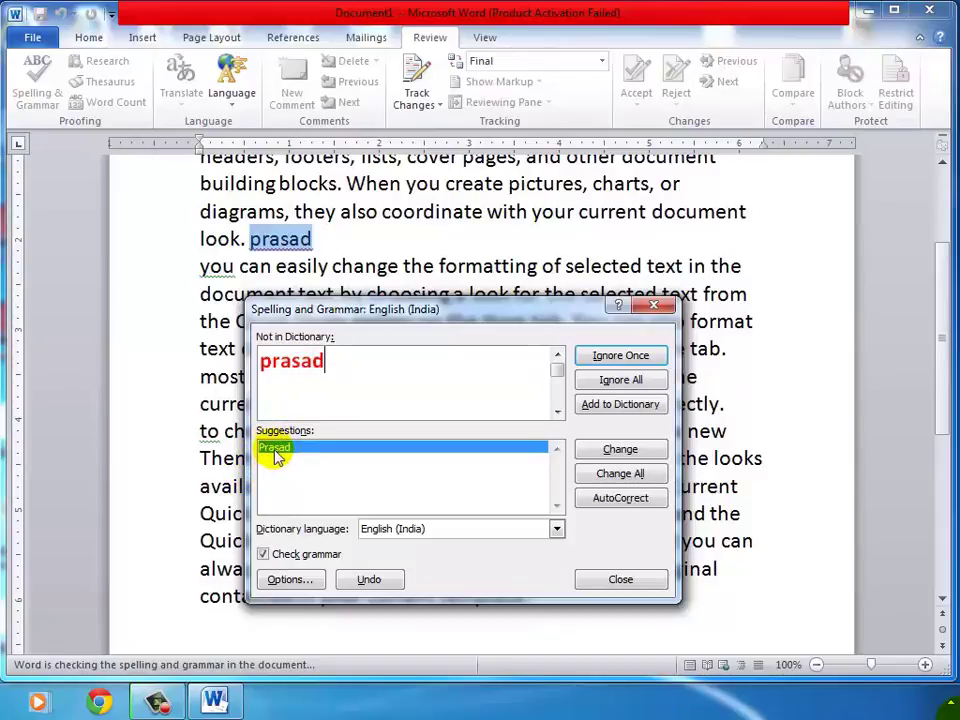
# Fix the capitalized word after 'look.', 'Hom', 'You' and 'To', then dismiss the completion message.
pyautogui.click(607, 451)
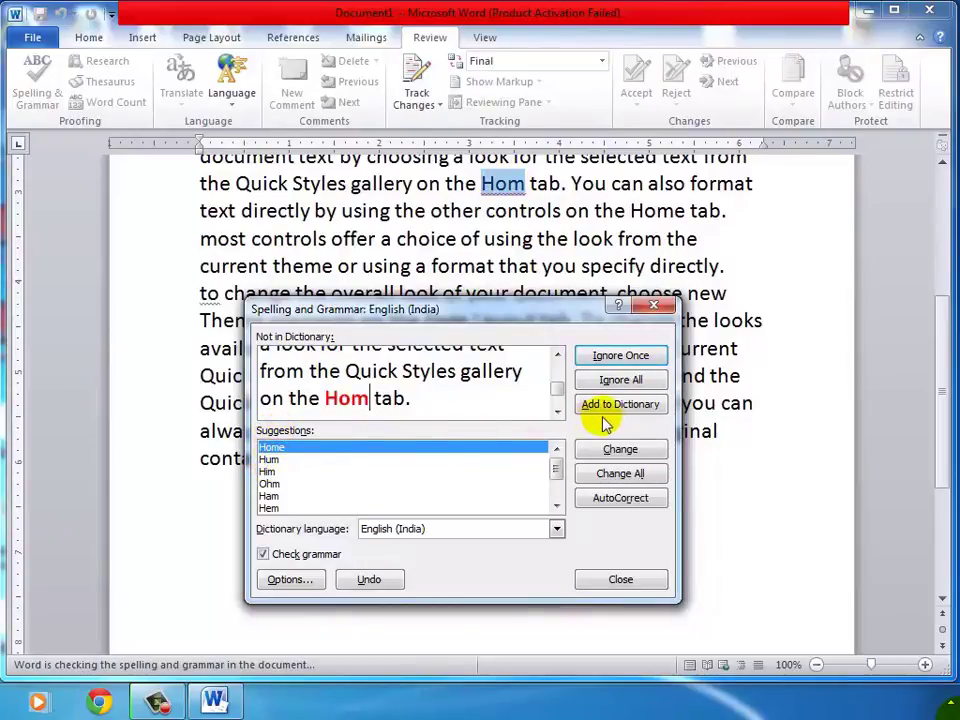
pyautogui.click(617, 450)
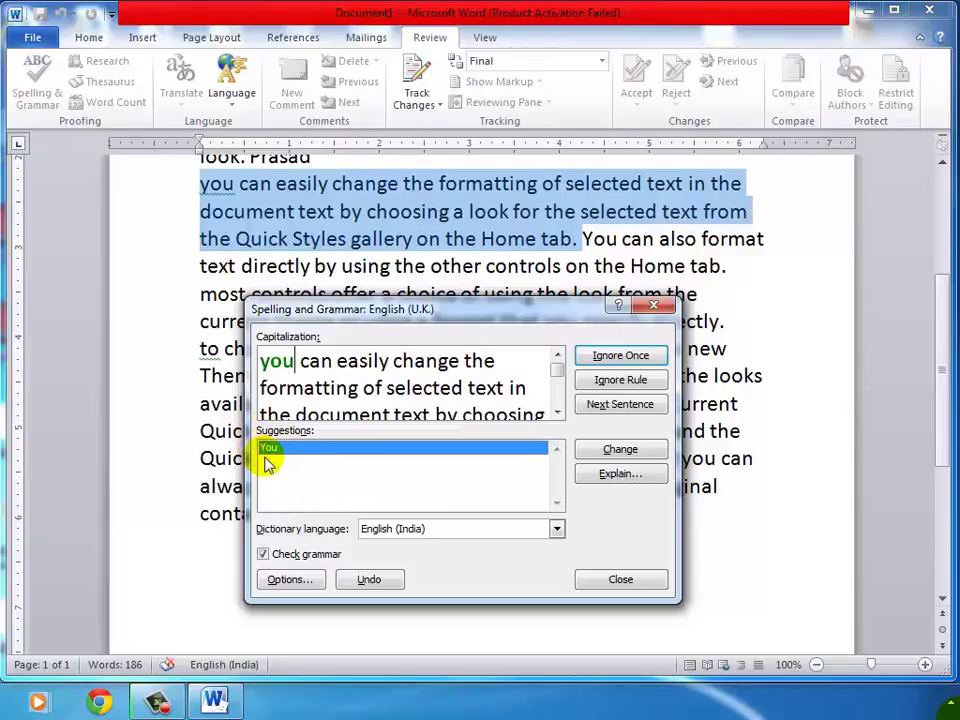
pyautogui.click(638, 449)
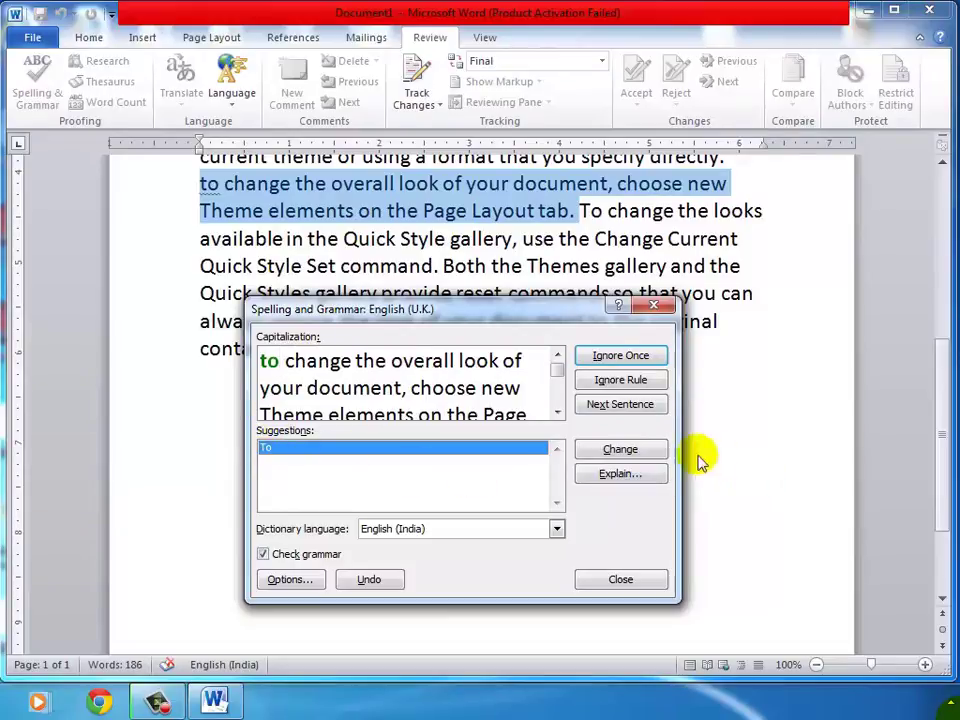
pyautogui.click(644, 454)
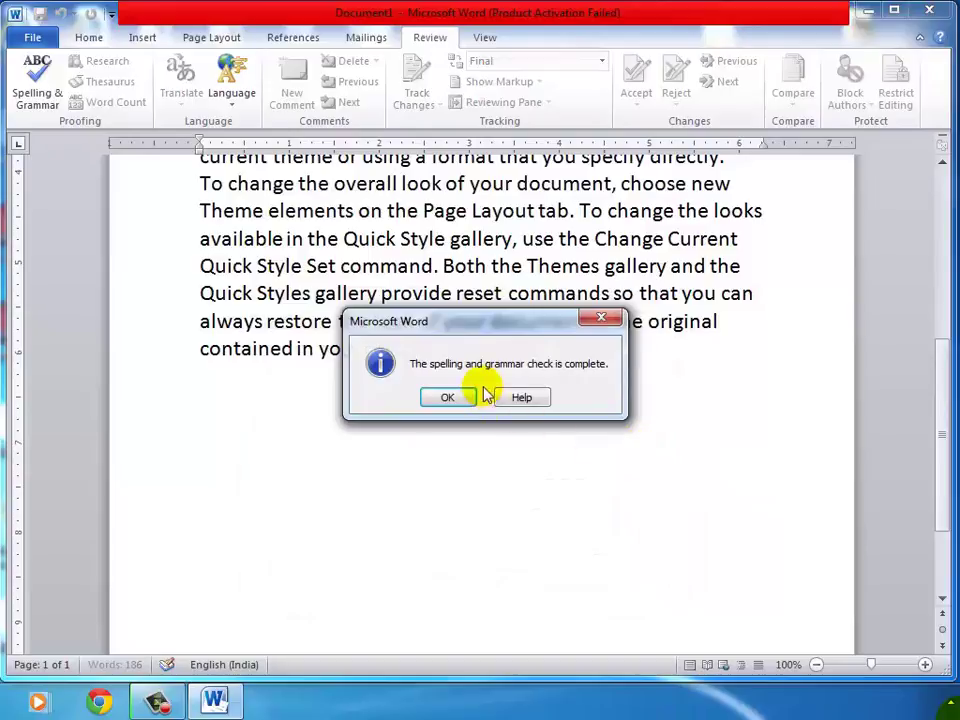
pyautogui.click(448, 398)
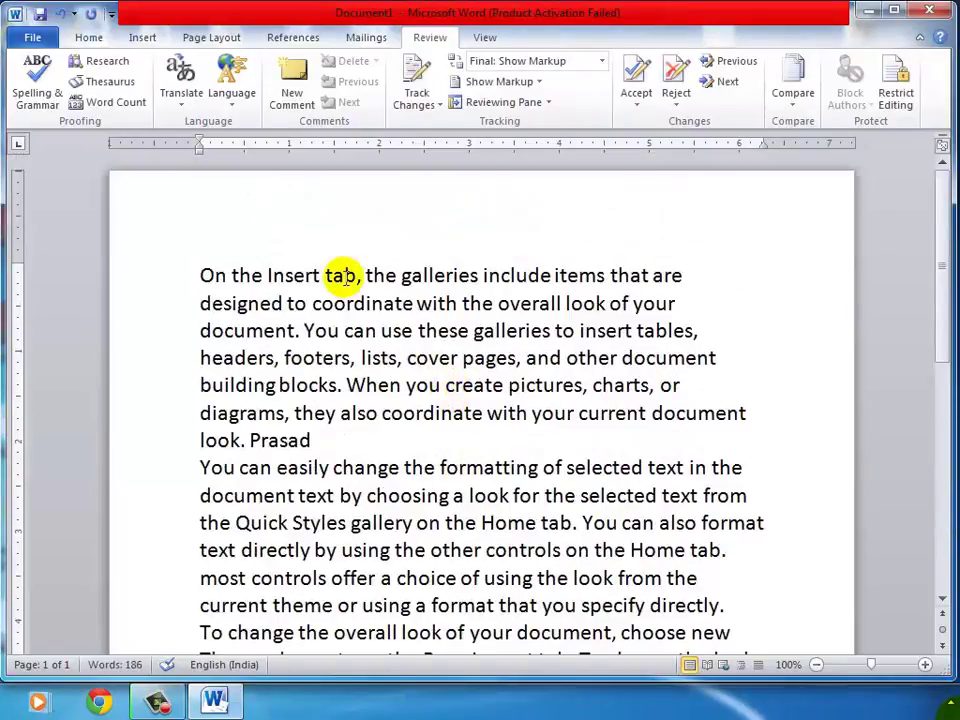
pyautogui.click(336, 274)
pyautogui.click(203, 275)
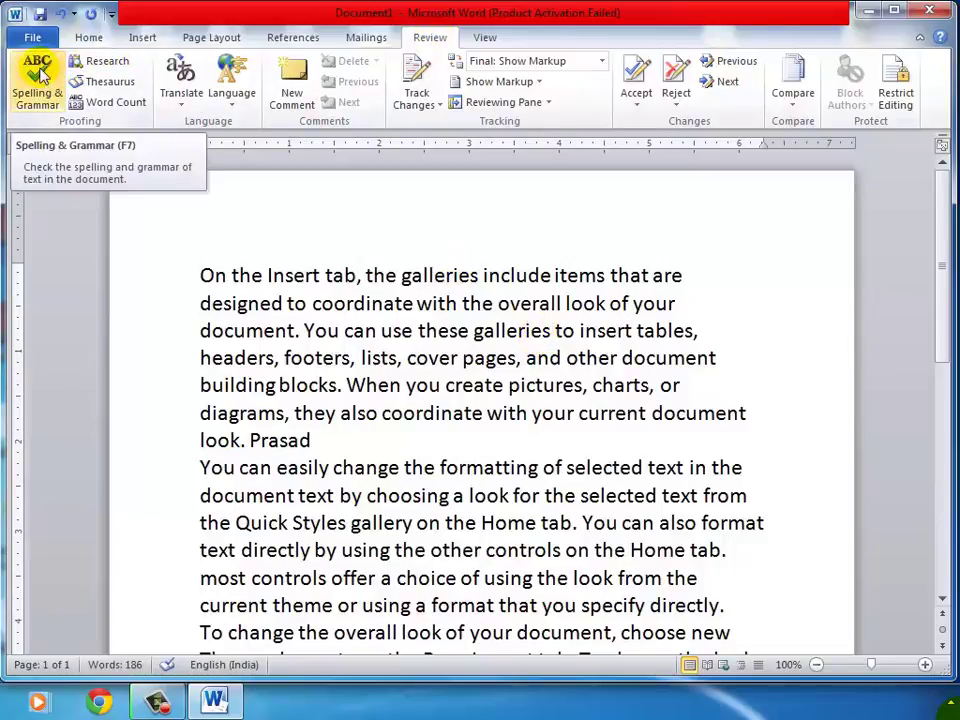
pyautogui.click(40, 74)
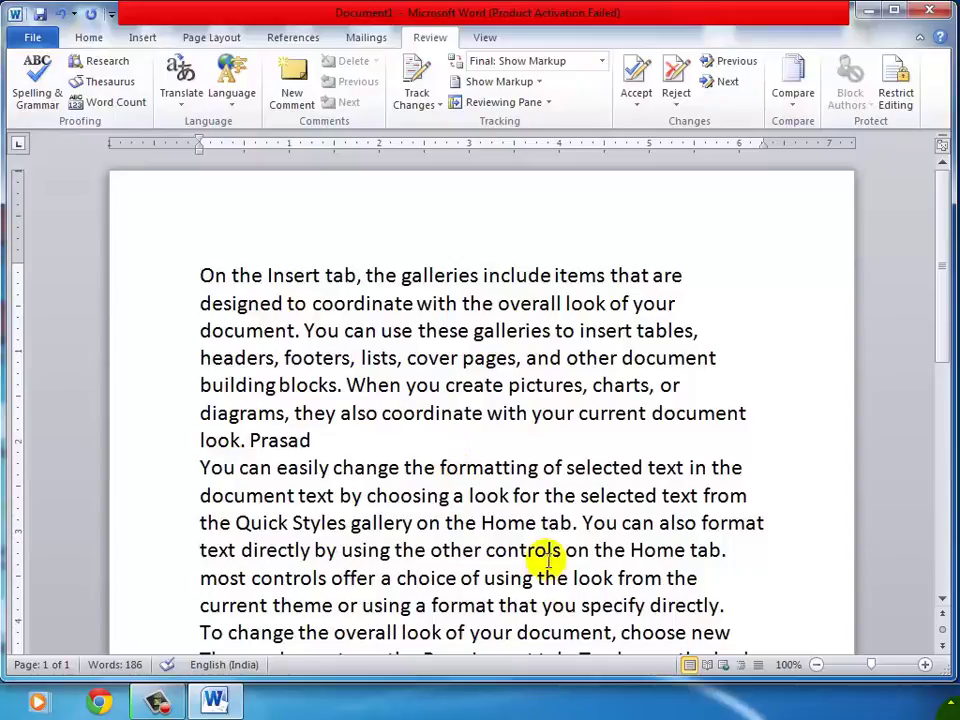
pyautogui.scroll(-3, 478, 517)
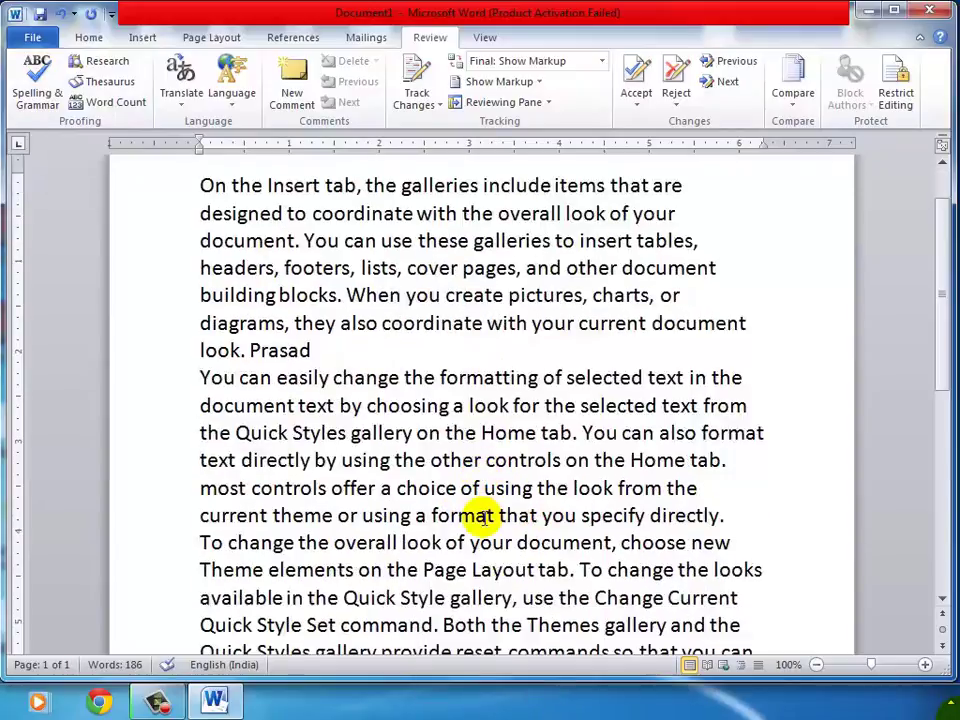
pyautogui.scroll(3, 437, 619)
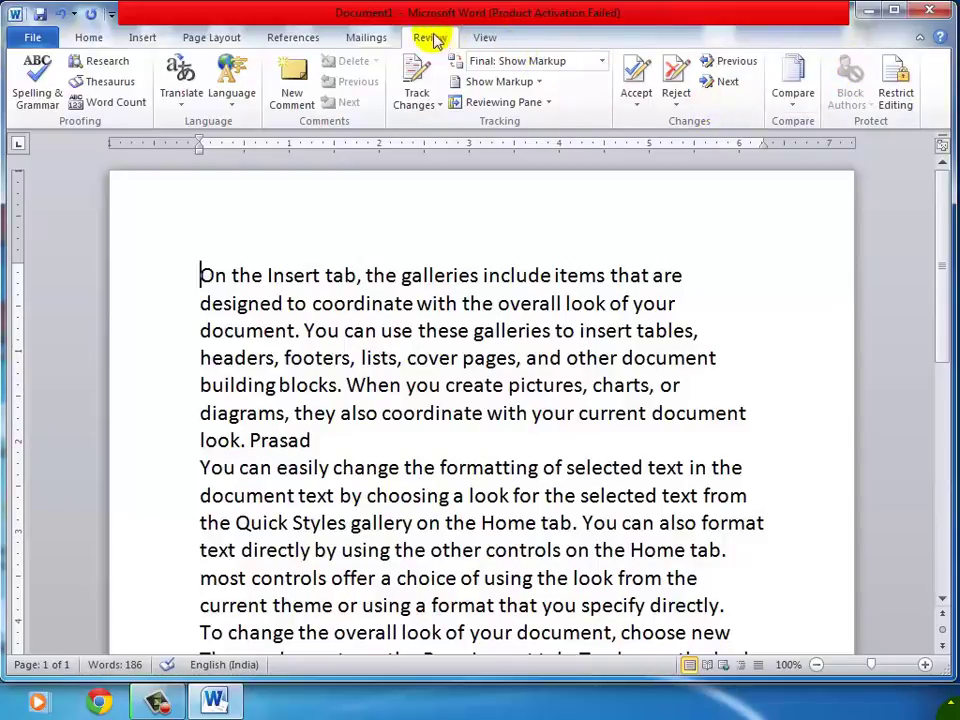
# Limit formatting to selected styles, allow only read-only (No changes) editing, and start enforcing protection.
pyautogui.click(896, 80)
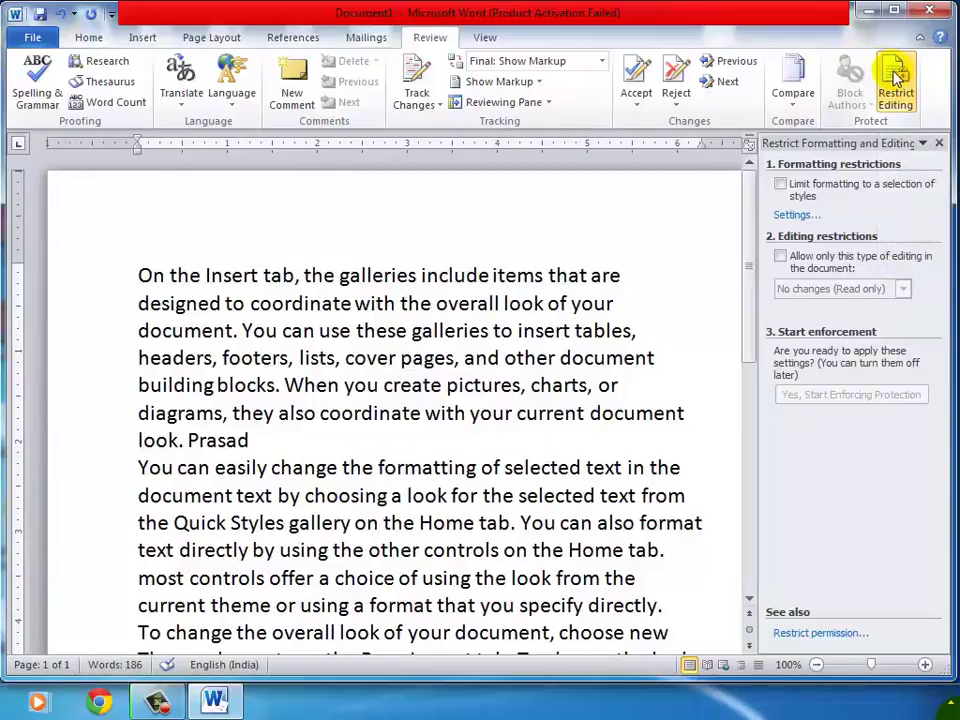
pyautogui.click(780, 187)
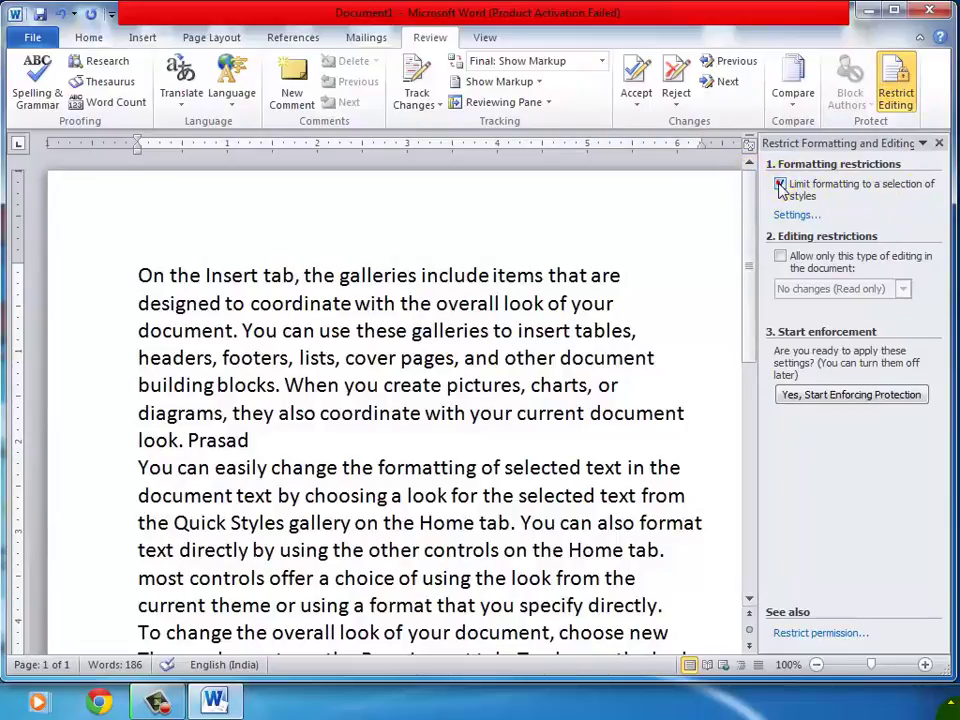
pyautogui.click(780, 258)
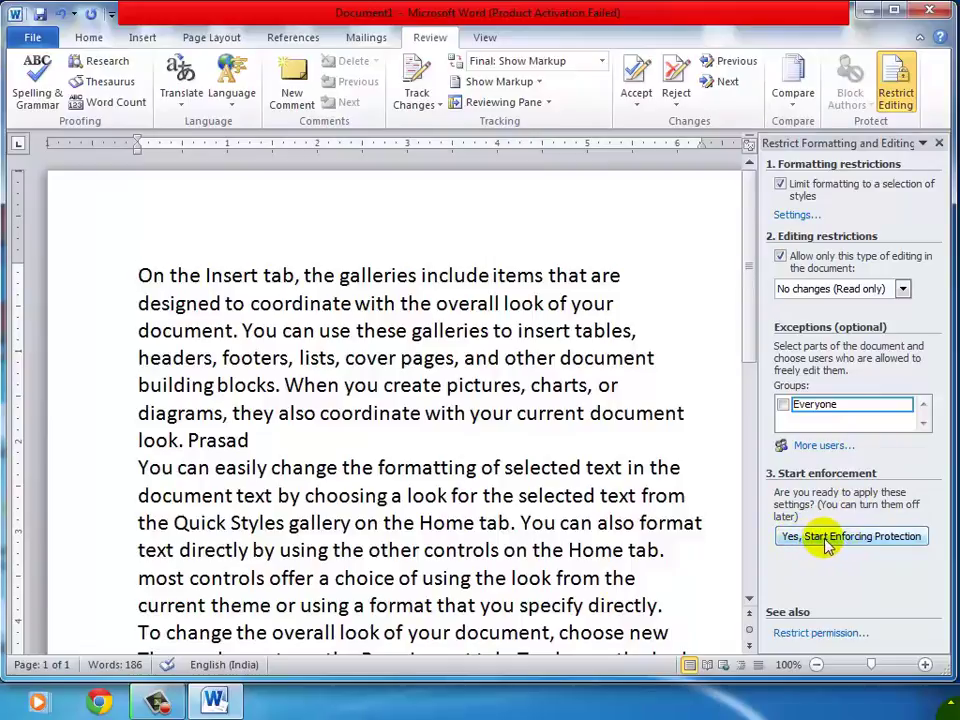
pyautogui.click(828, 540)
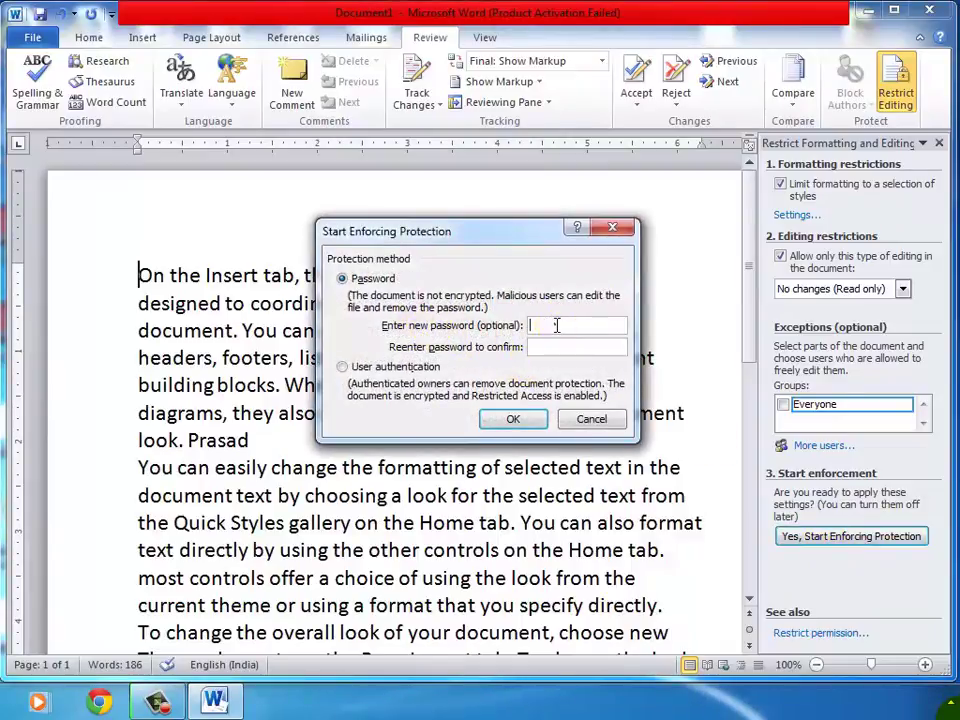
# Enter and confirm the protection password, then close the Restrict Formatting and Editing pane.
pyautogui.write('12')
pyautogui.click(561, 345)
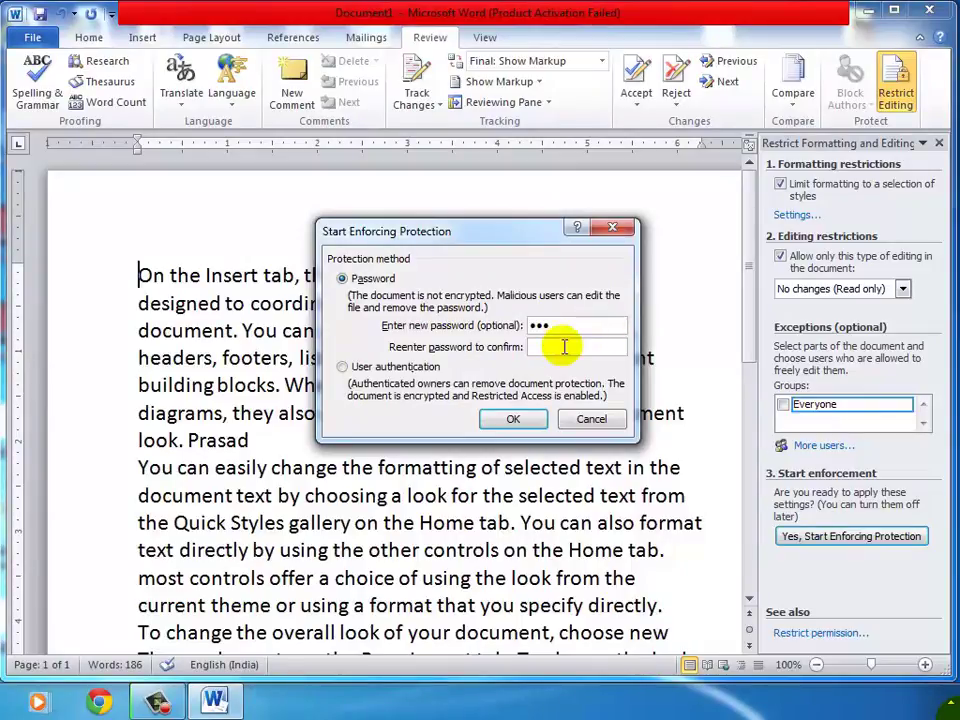
pyautogui.write('1')
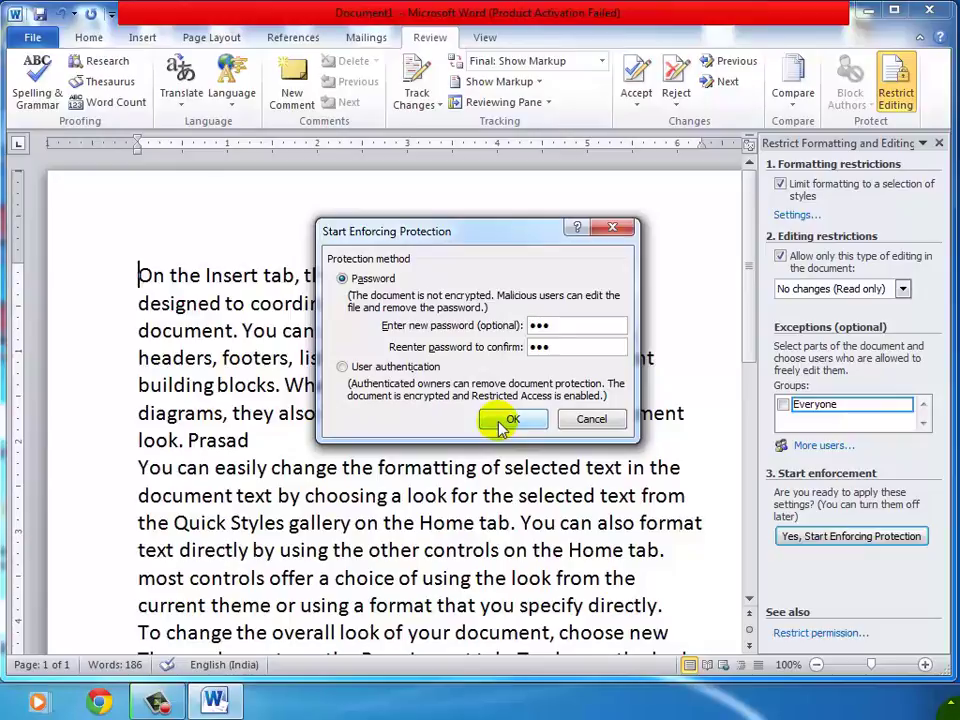
pyautogui.click(506, 420)
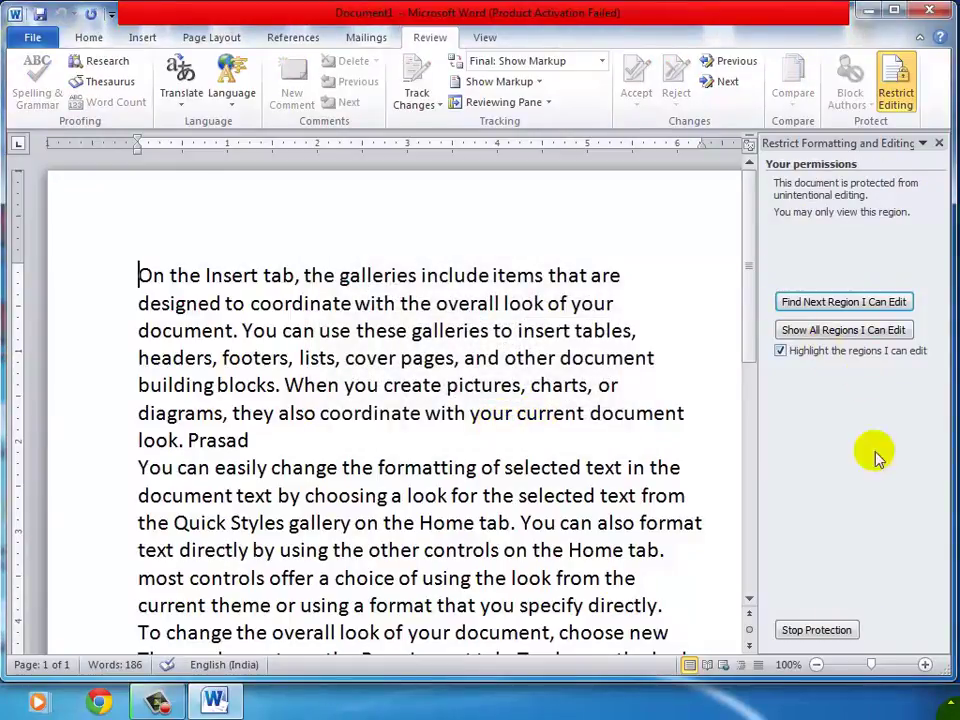
pyautogui.click(939, 143)
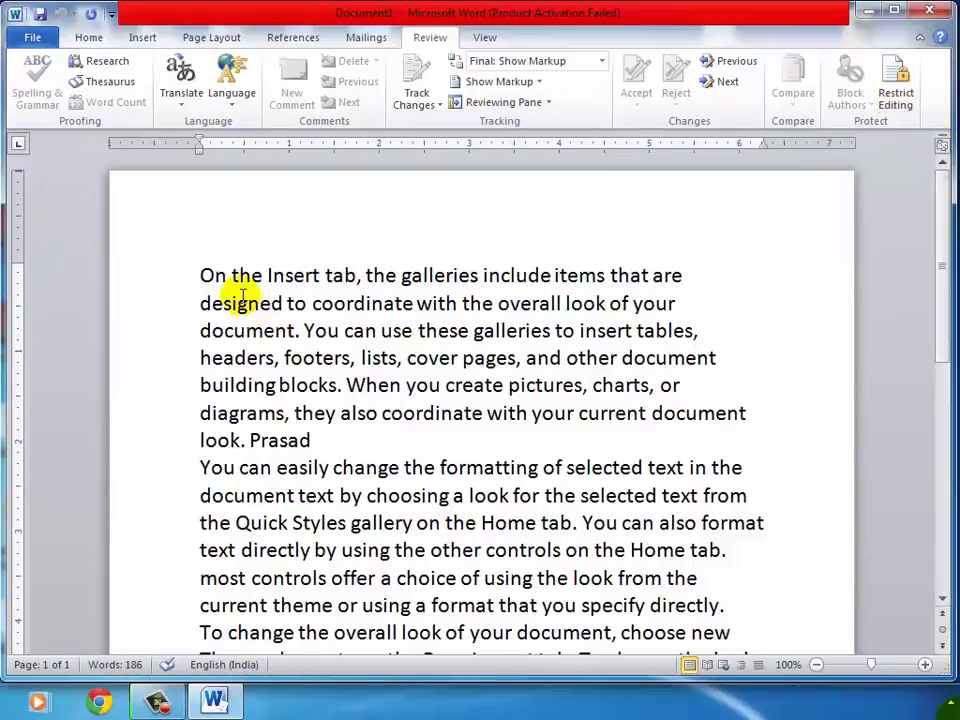
pyautogui.moveTo(199, 273); pyautogui.dragTo(739, 611)
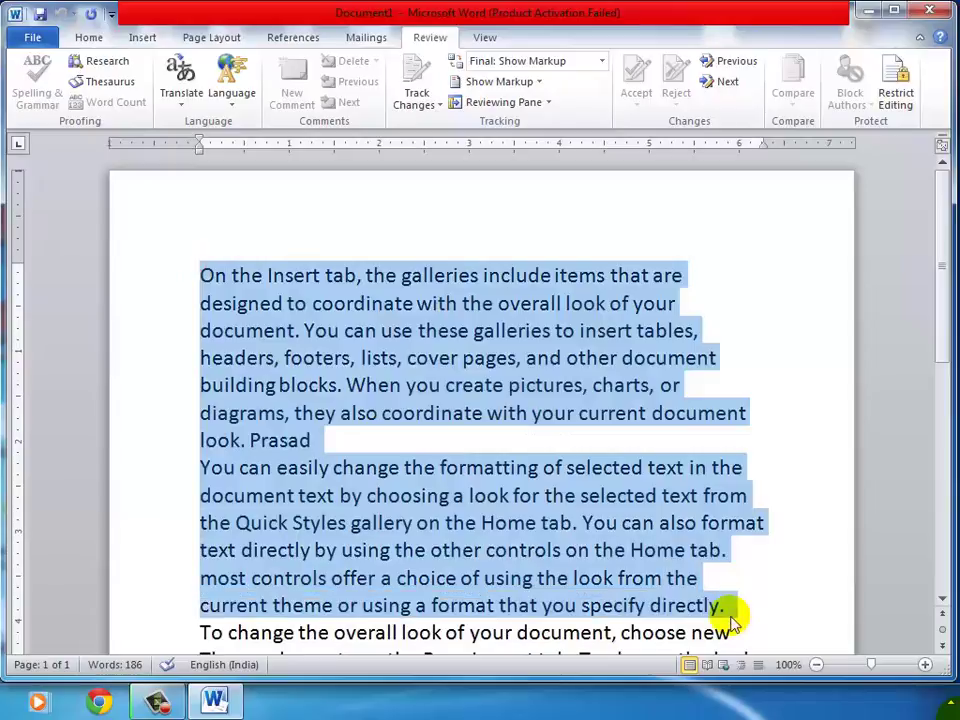
pyautogui.click(88, 37)
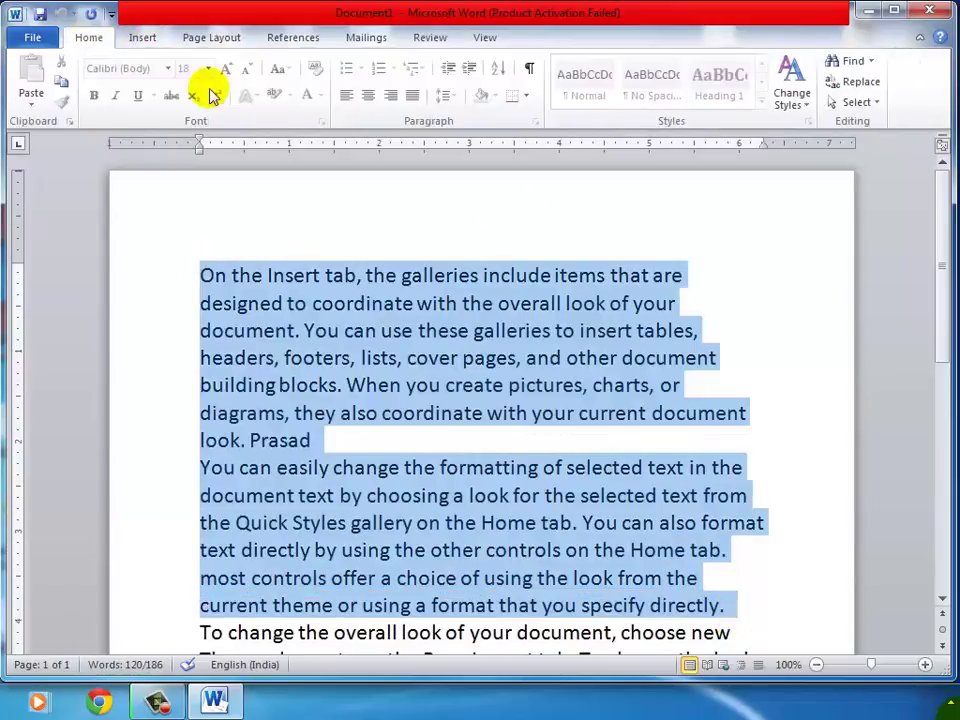
pyautogui.click(227, 37)
pyautogui.click(375, 62)
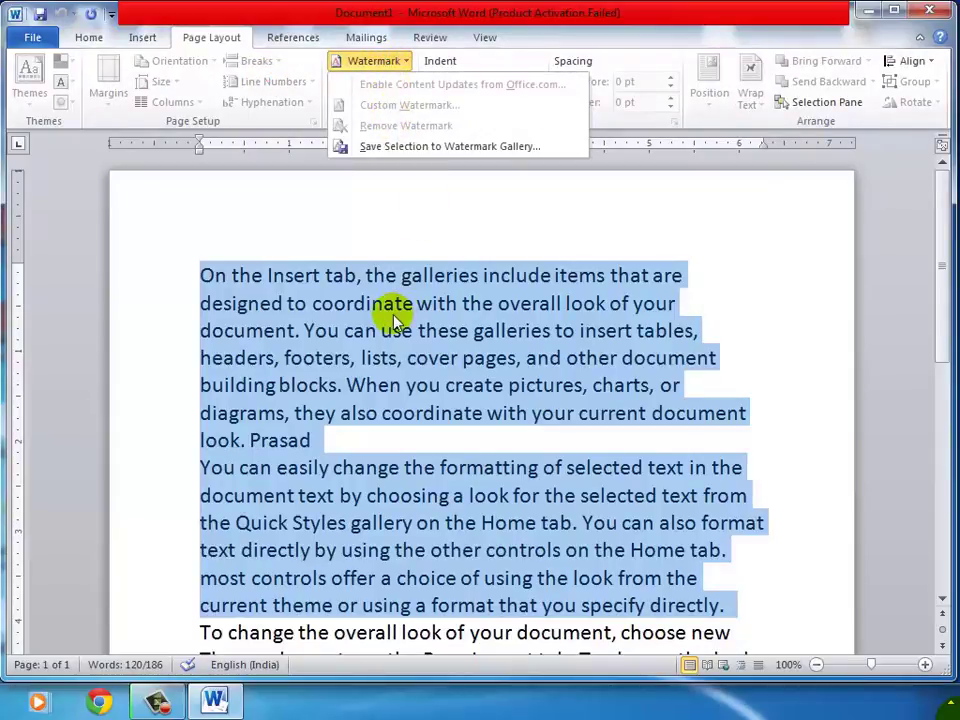
pyautogui.click(345, 306)
pyautogui.click(395, 303)
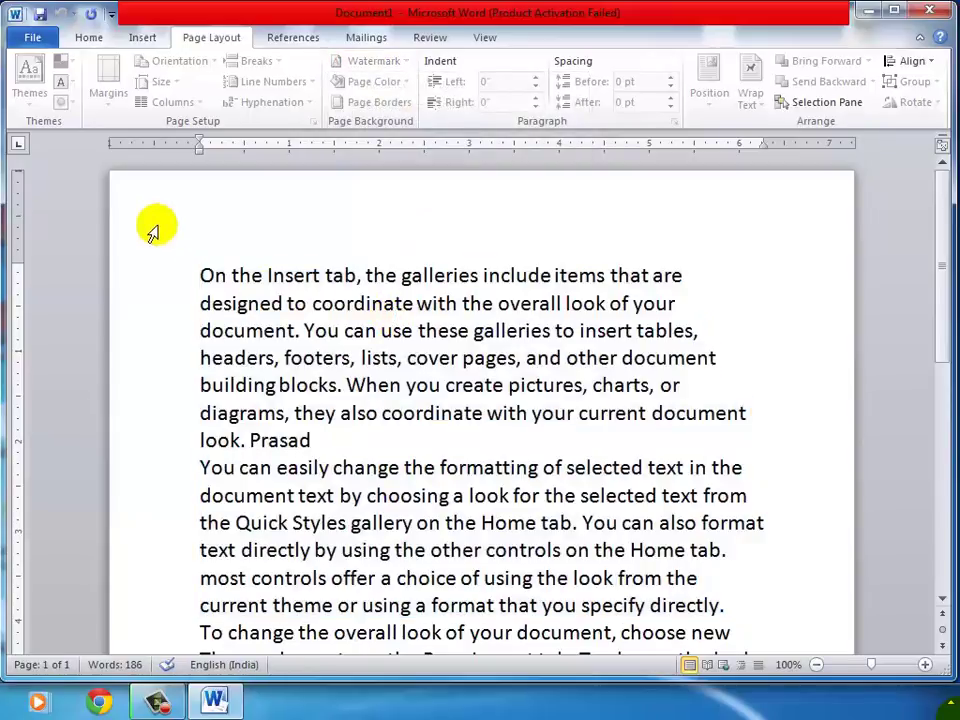
pyautogui.moveTo(200, 264); pyautogui.dragTo(582, 541)
pyautogui.press('Delete')
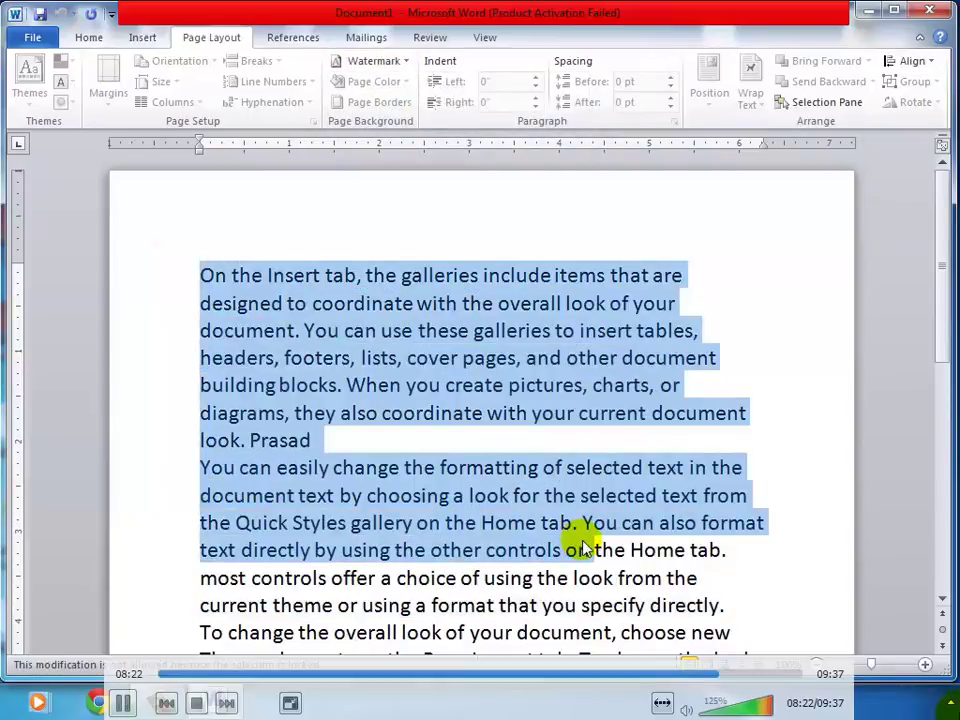
pyautogui.click(555, 412)
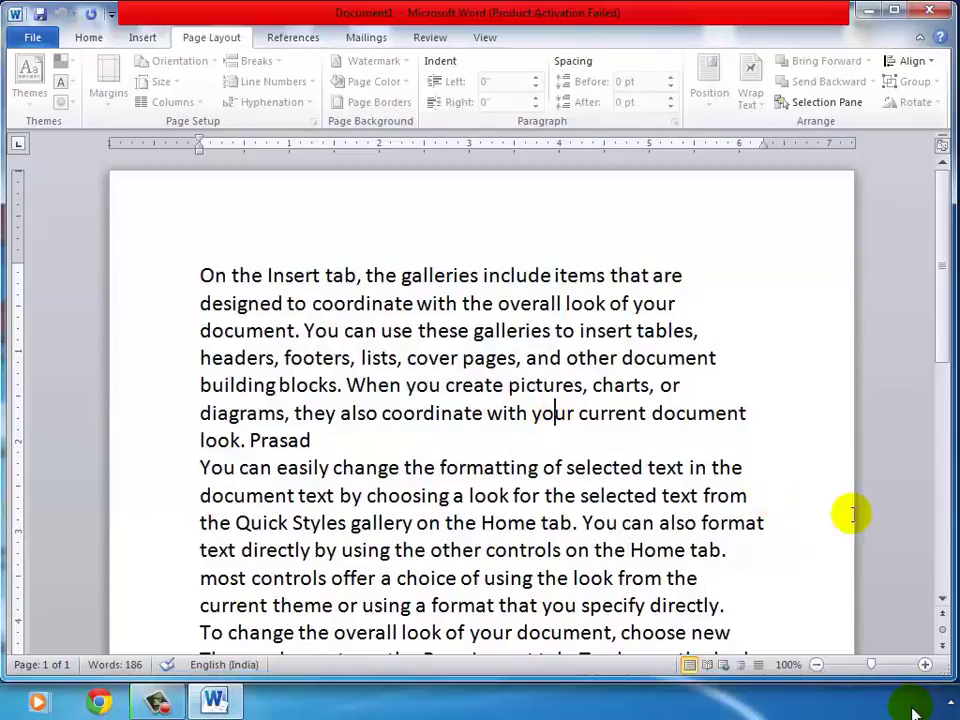
pyautogui.click(340, 274)
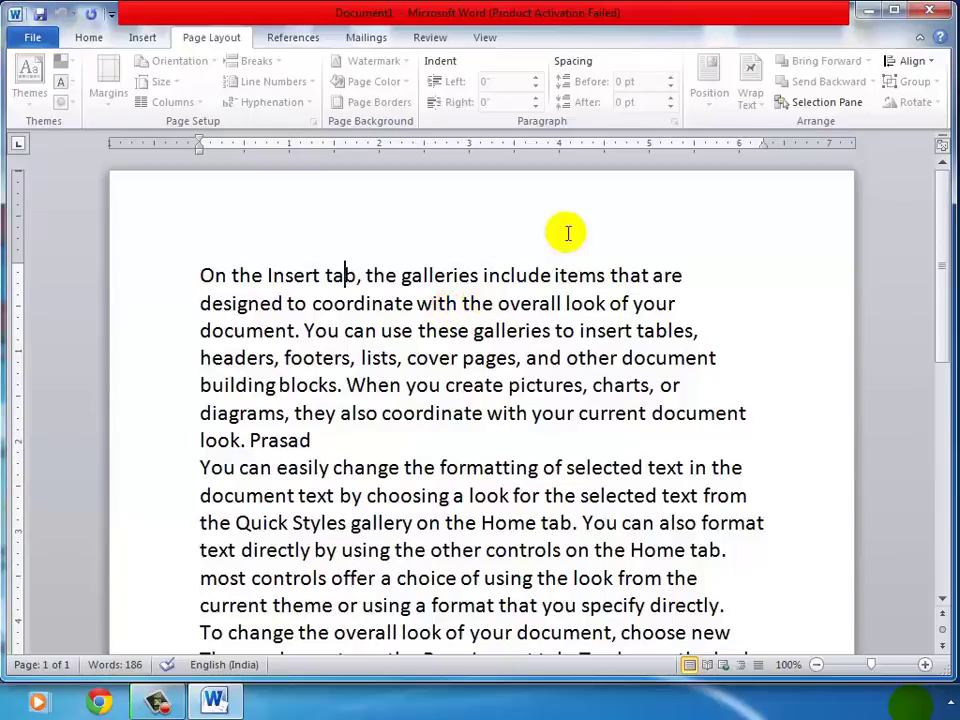
pyautogui.click(428, 40)
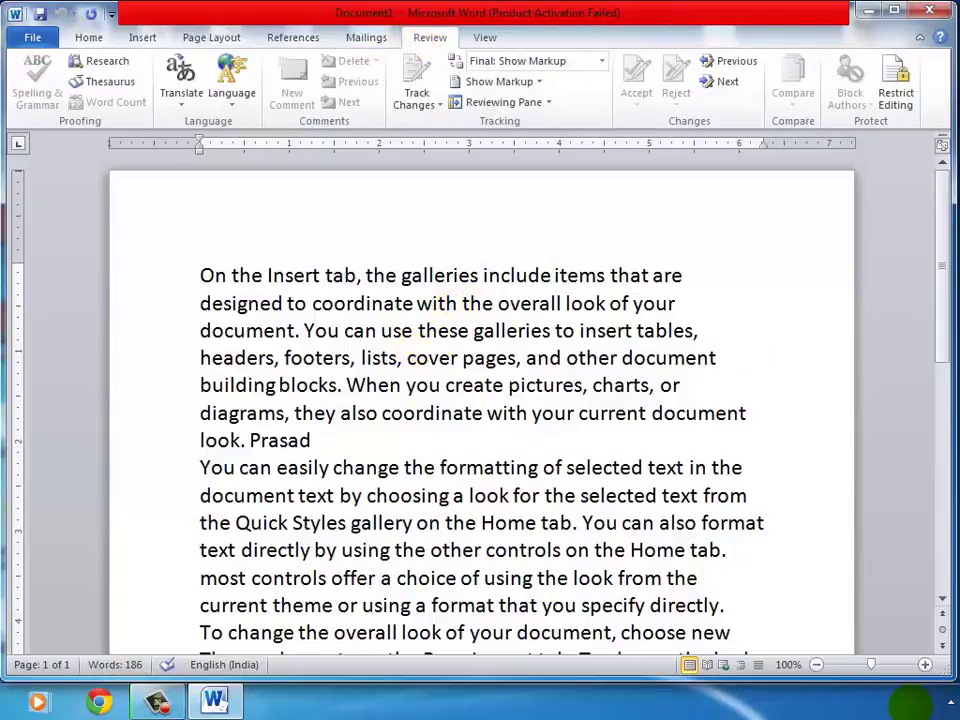
# Stop protection by entering the document password, then close the restrictions pane.
pyautogui.click(893, 80)
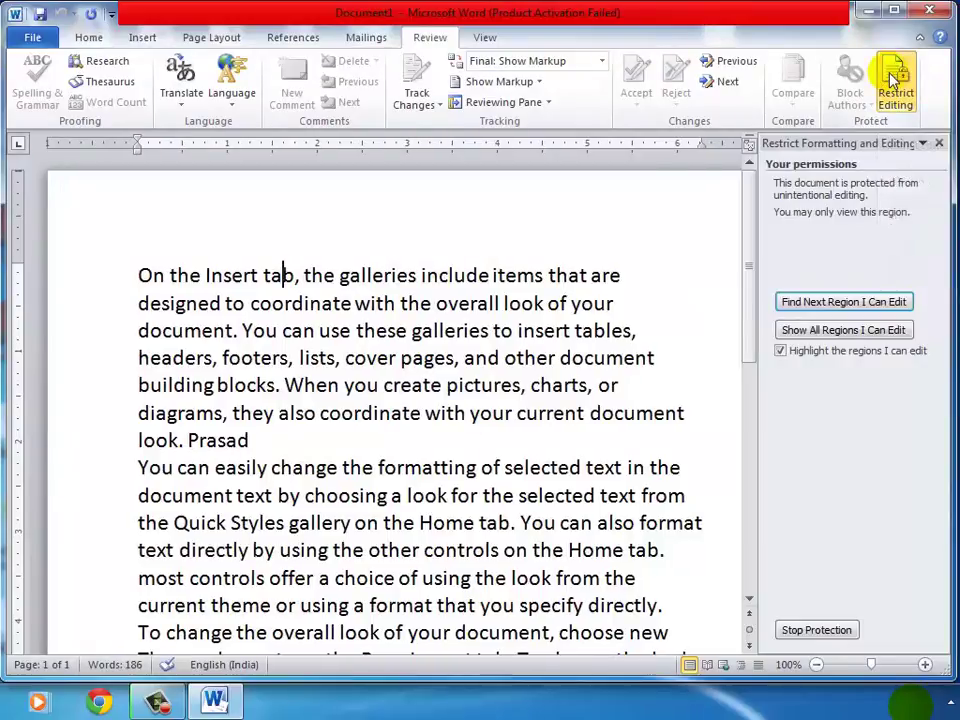
pyautogui.click(799, 634)
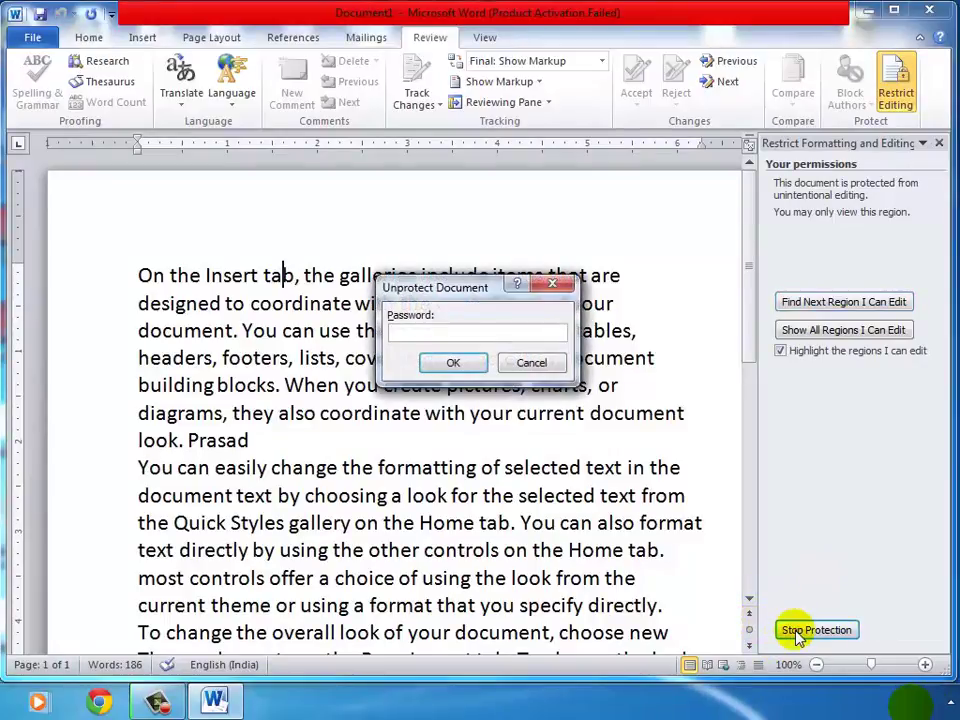
pyautogui.write('1')
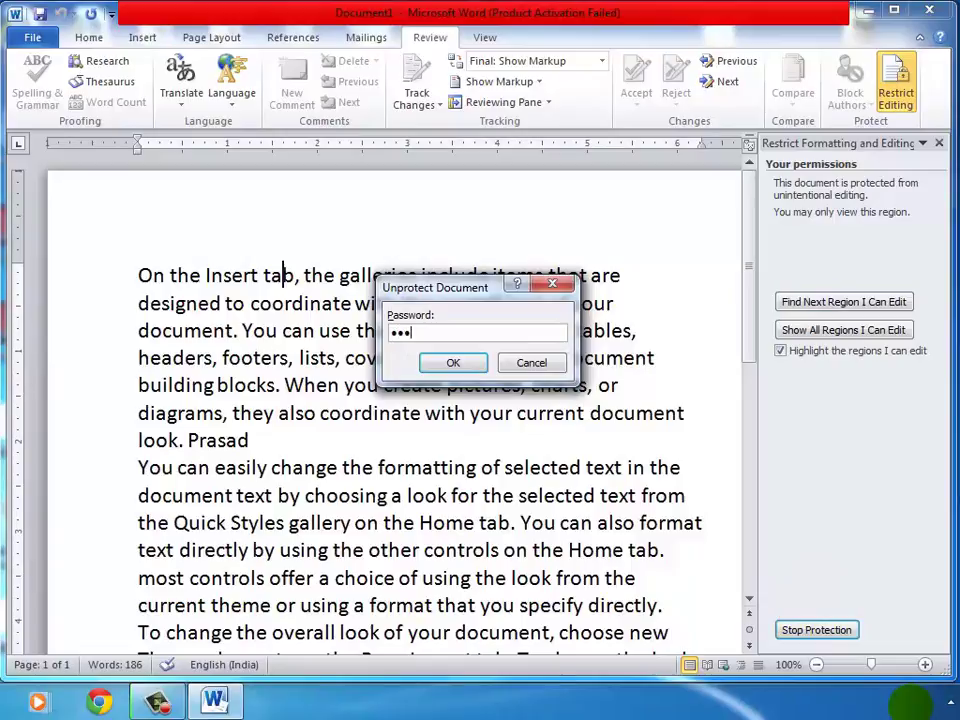
pyautogui.write('23')
pyautogui.click(447, 364)
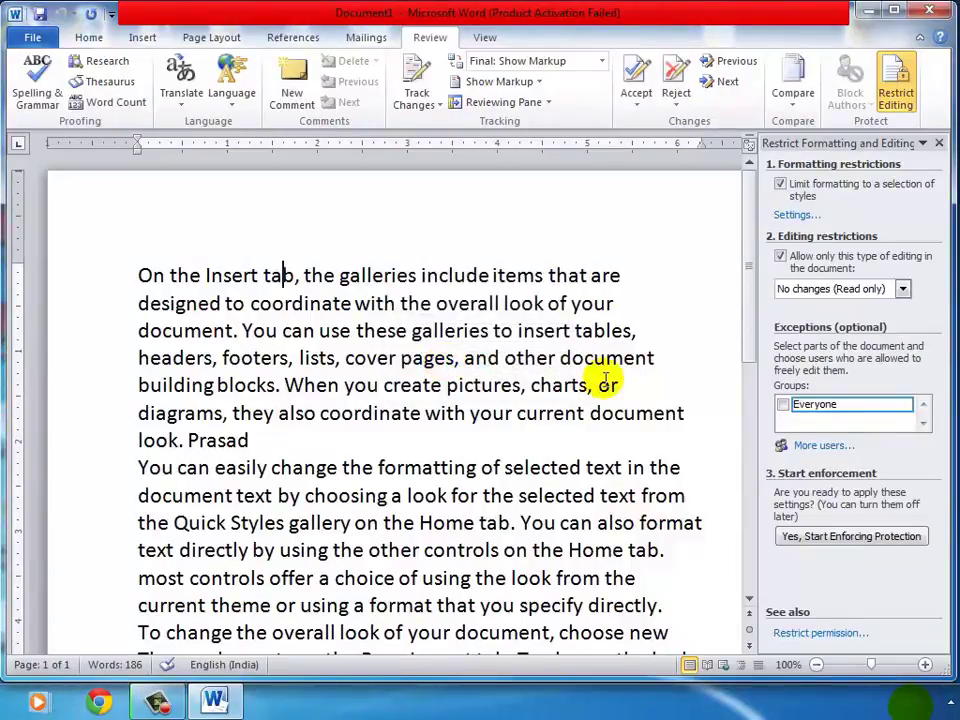
pyautogui.click(939, 143)
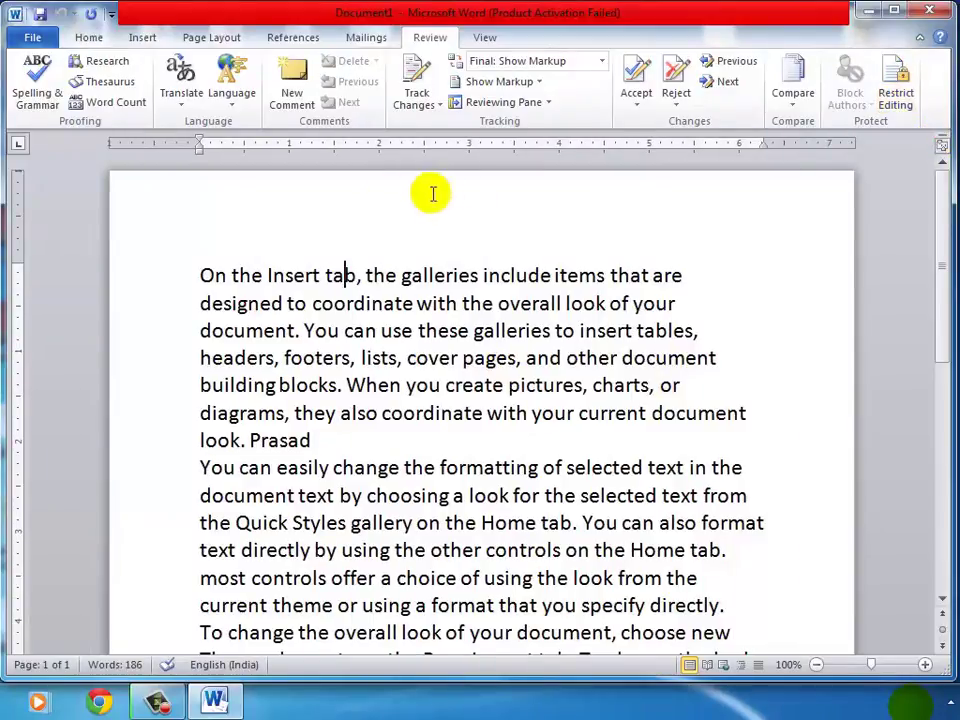
pyautogui.moveTo(180, 253); pyautogui.dragTo(735, 636)
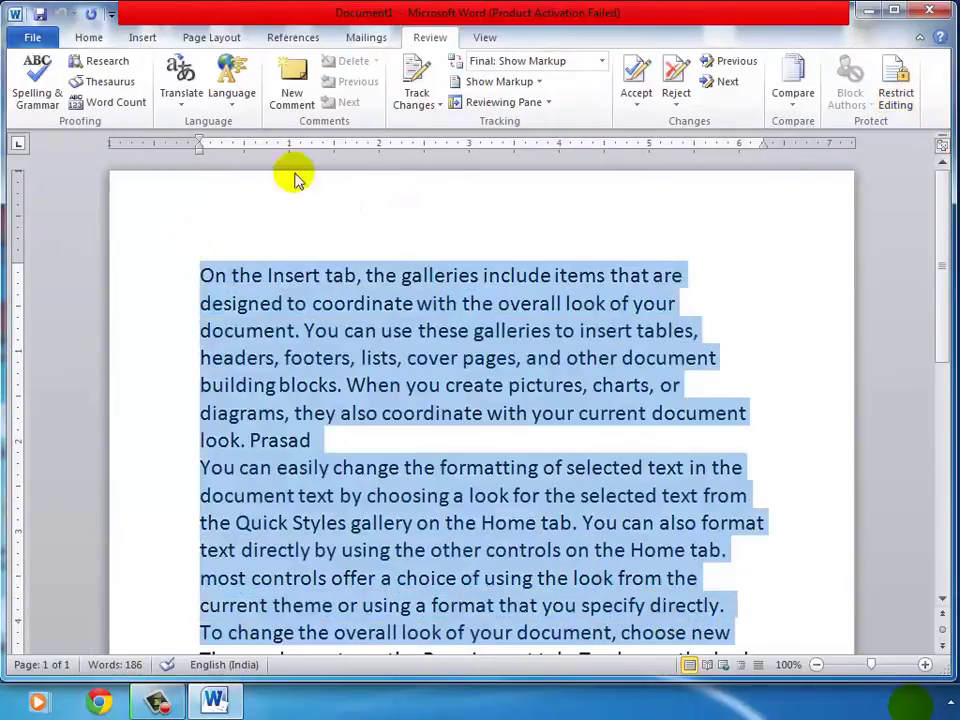
pyautogui.click(92, 40)
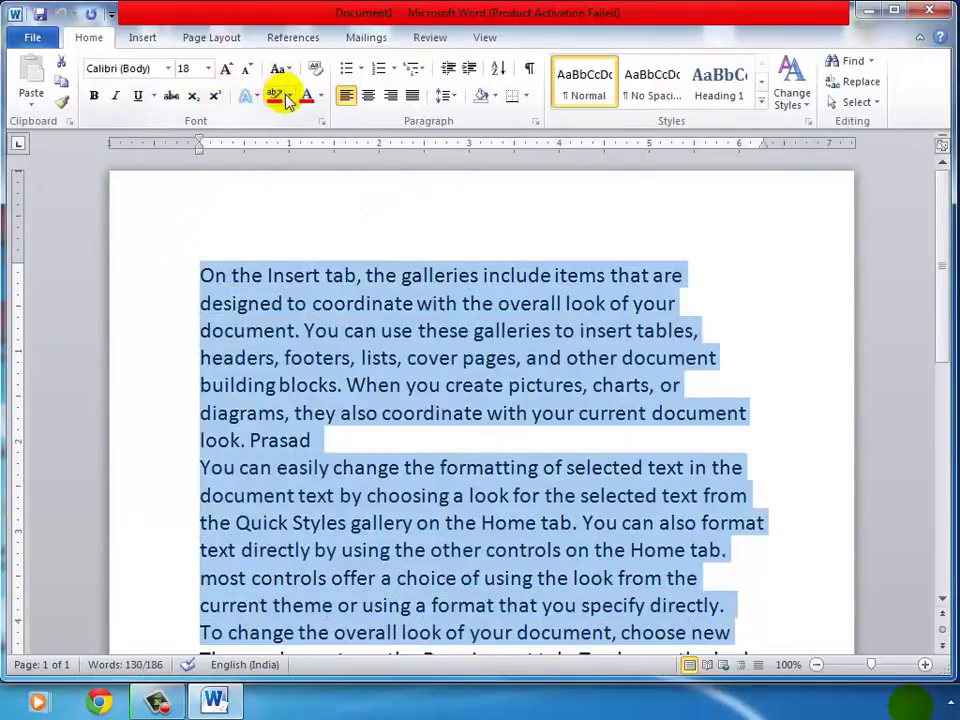
pyautogui.click(276, 96)
pyautogui.click(279, 96)
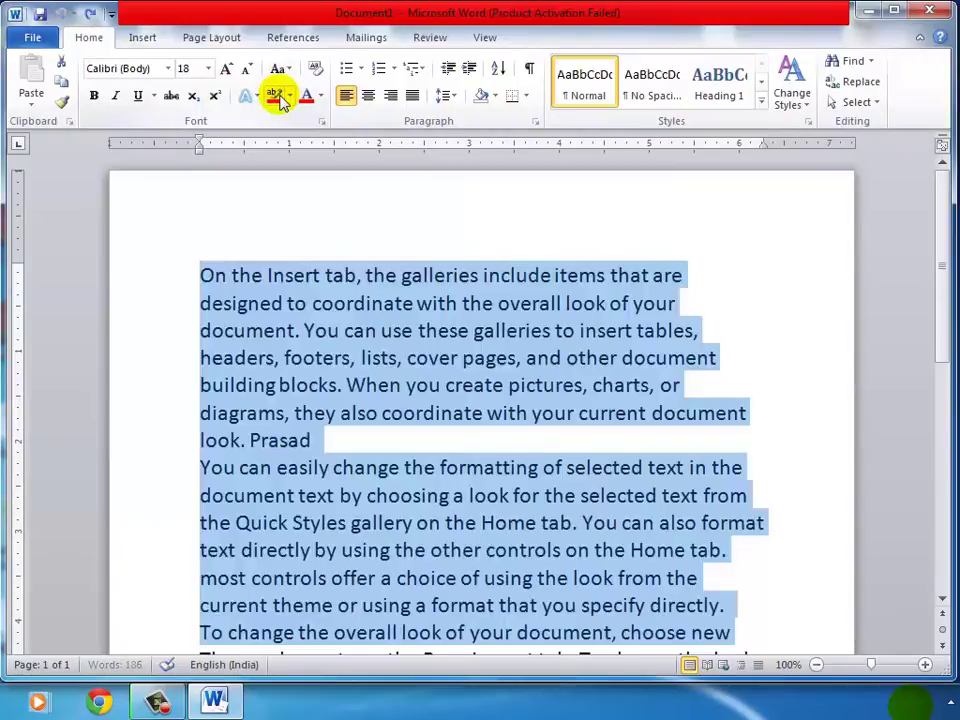
pyautogui.click(692, 435)
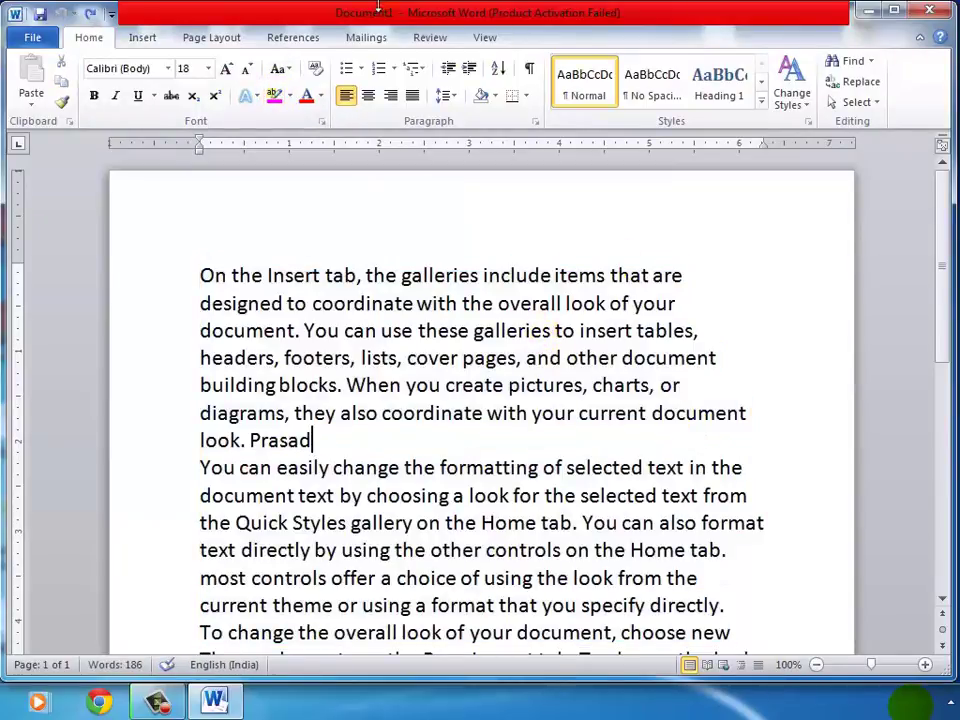
pyautogui.click(428, 38)
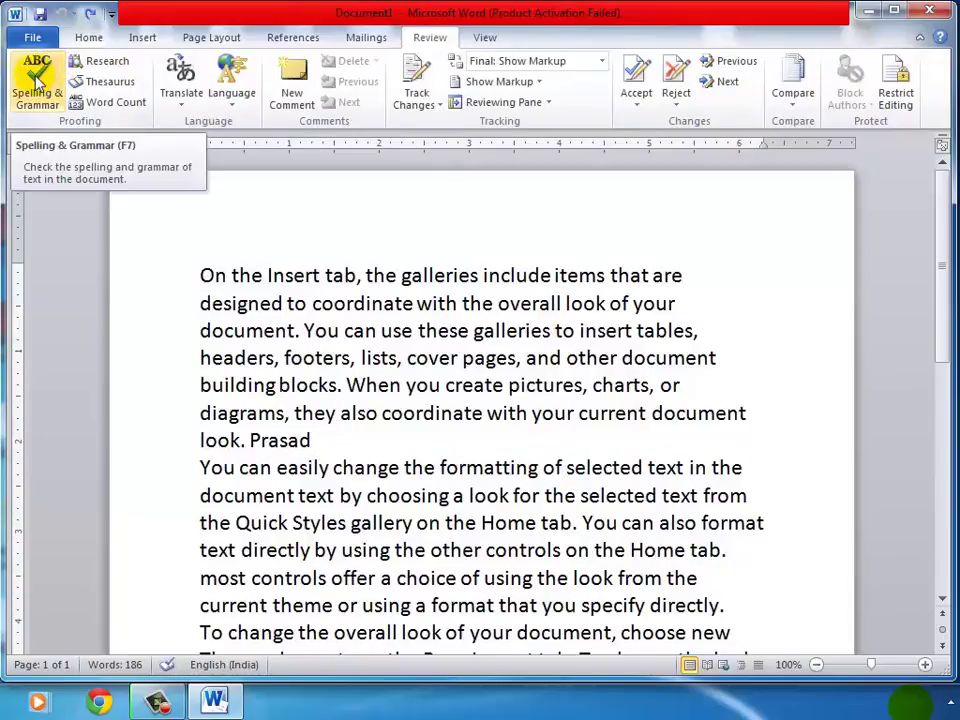
pyautogui.click(157, 700)
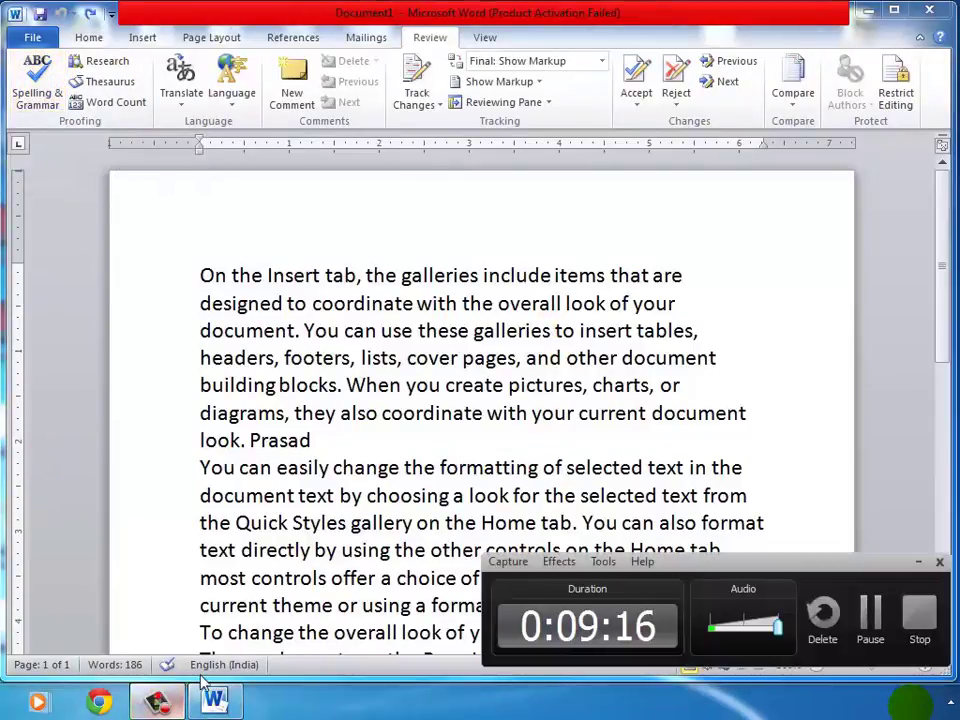
pyautogui.click(918, 562)
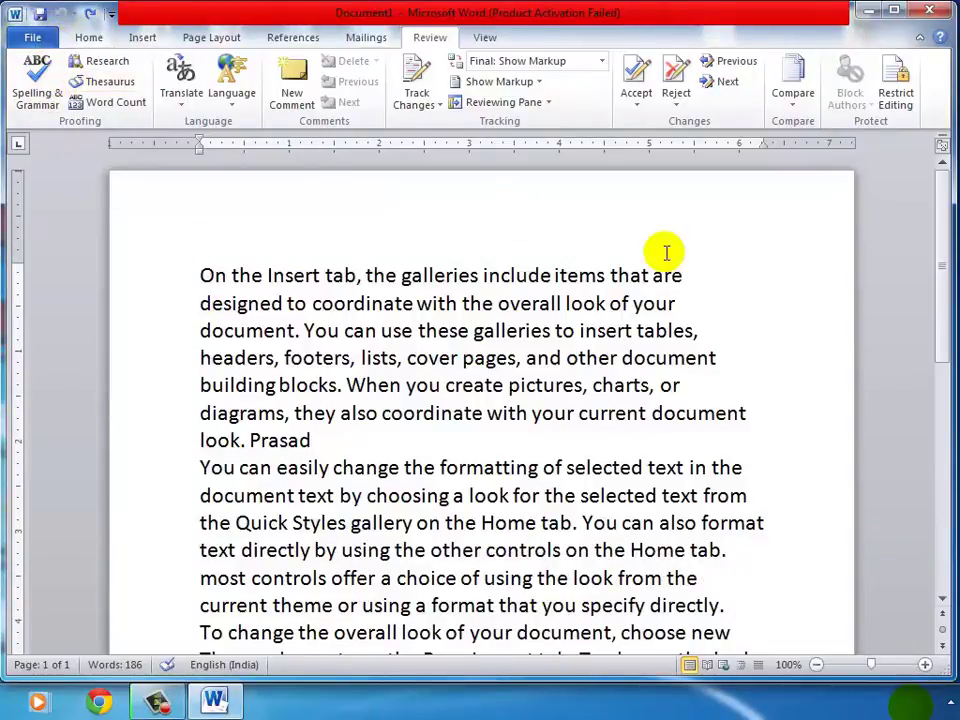
pyautogui.click(895, 80)
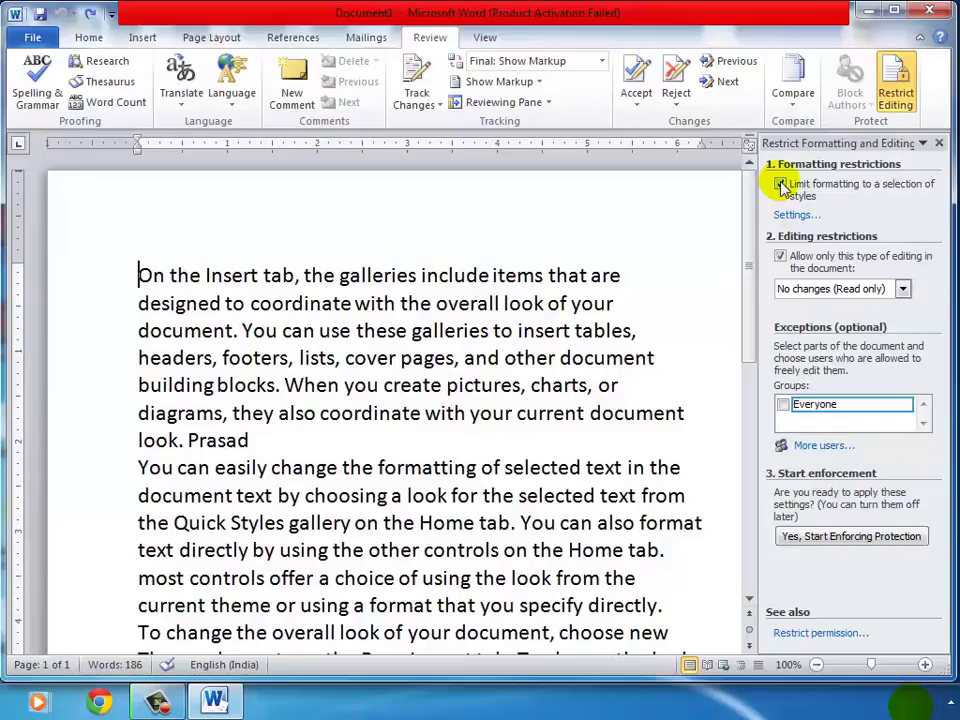
pyautogui.click(793, 541)
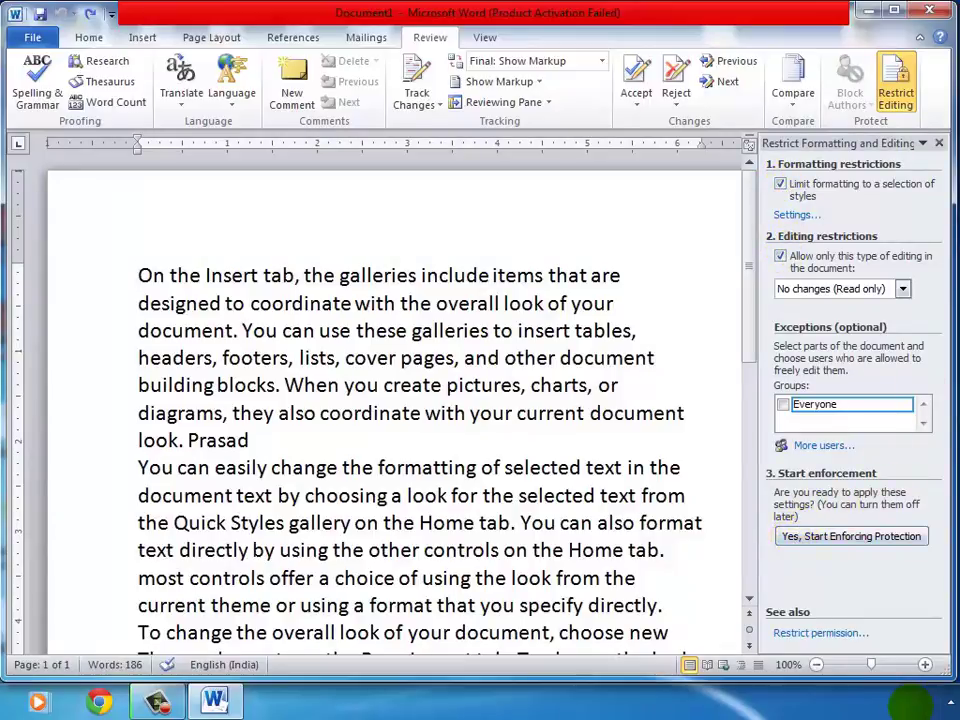
pyautogui.click(938, 144)
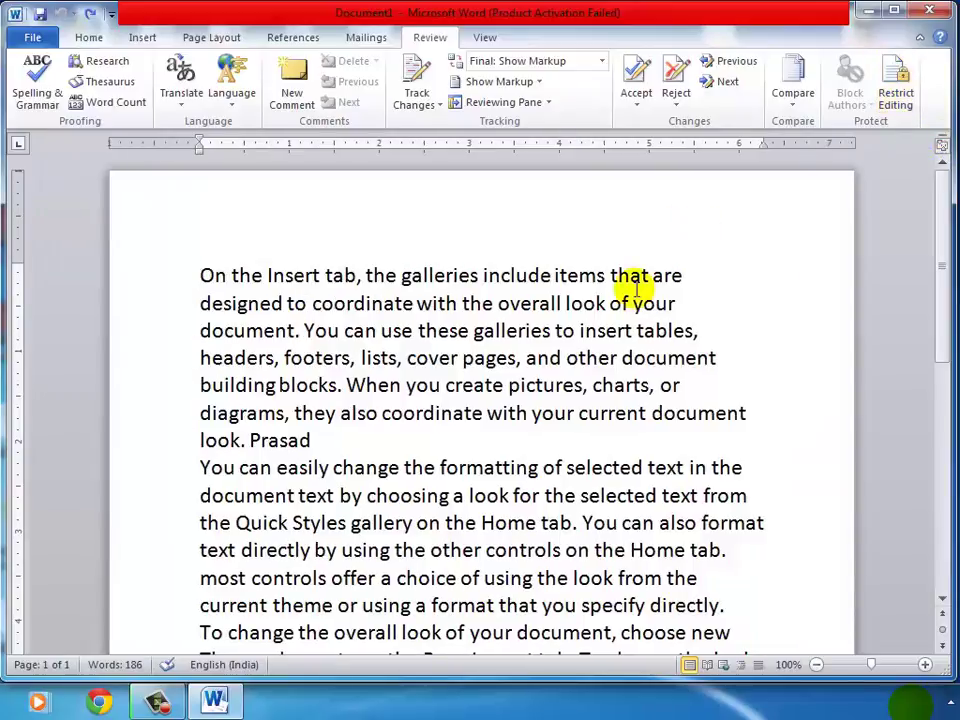